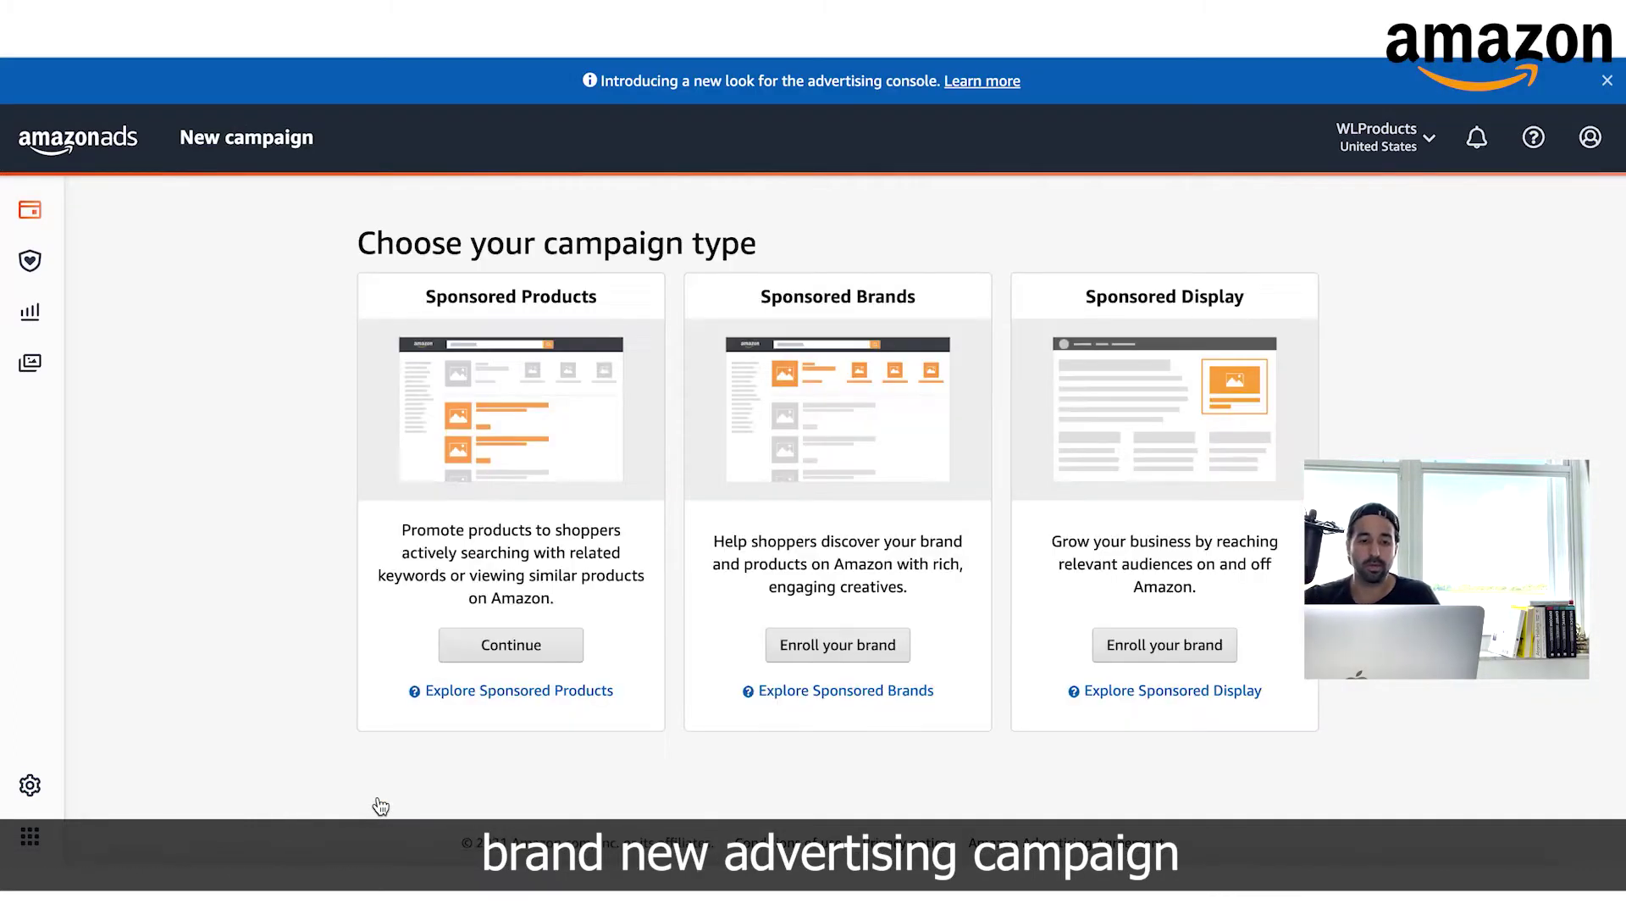
Start a new Sponsored Products campaign with manual targeting and enter "Exact:" as the beginning of the campaign name
left_click(511, 645)
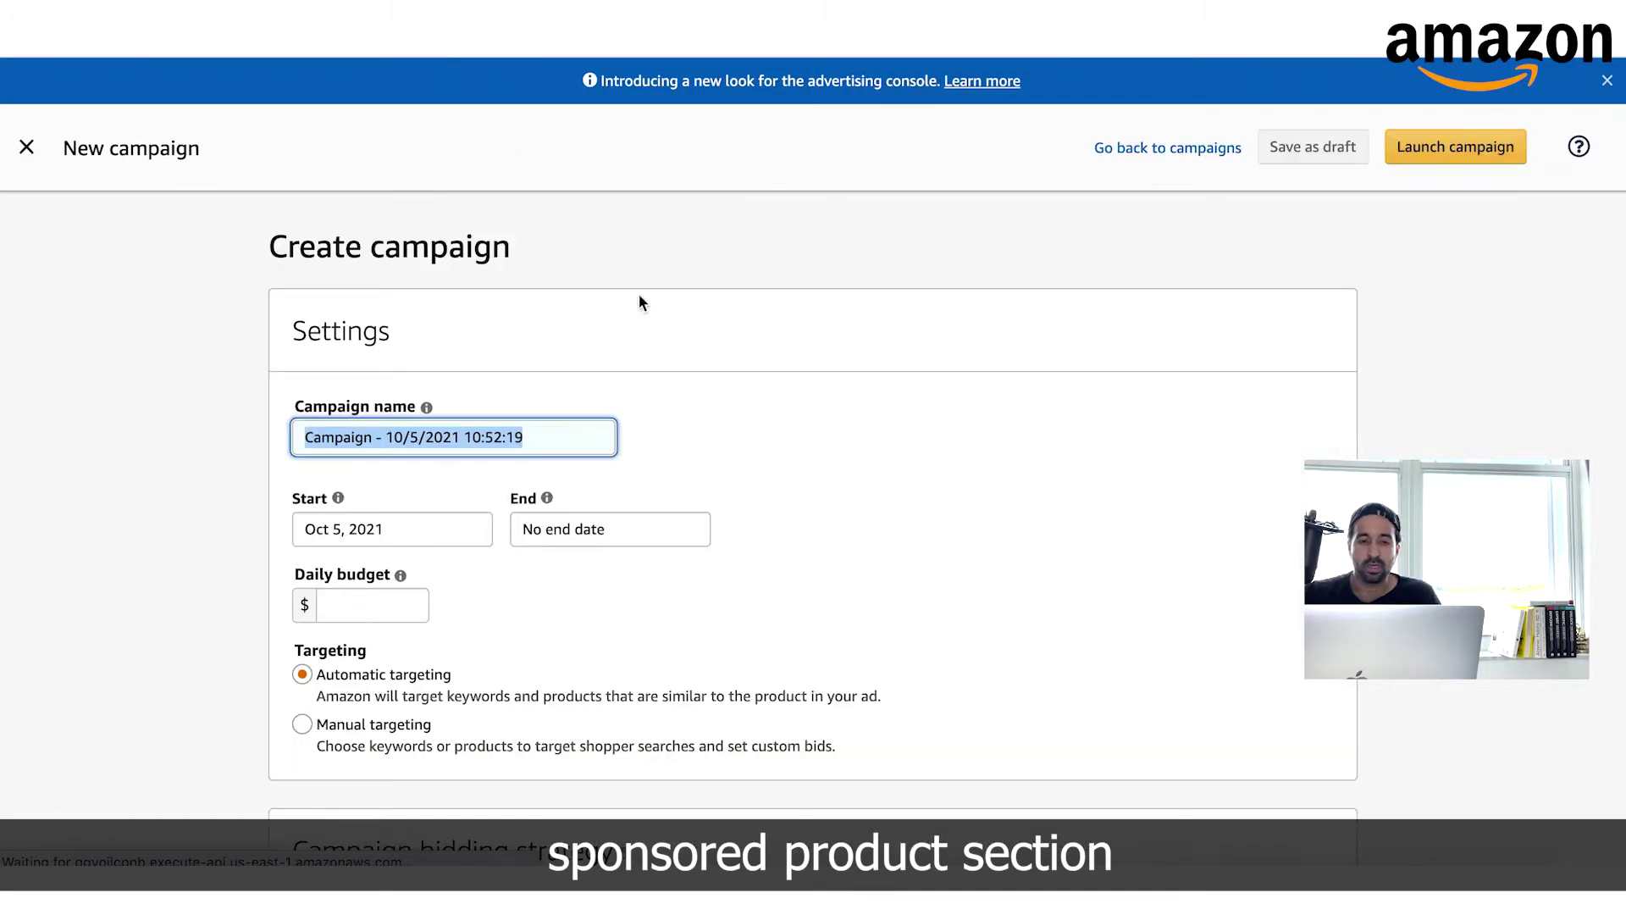
scroll(593, 470, "down", 1)
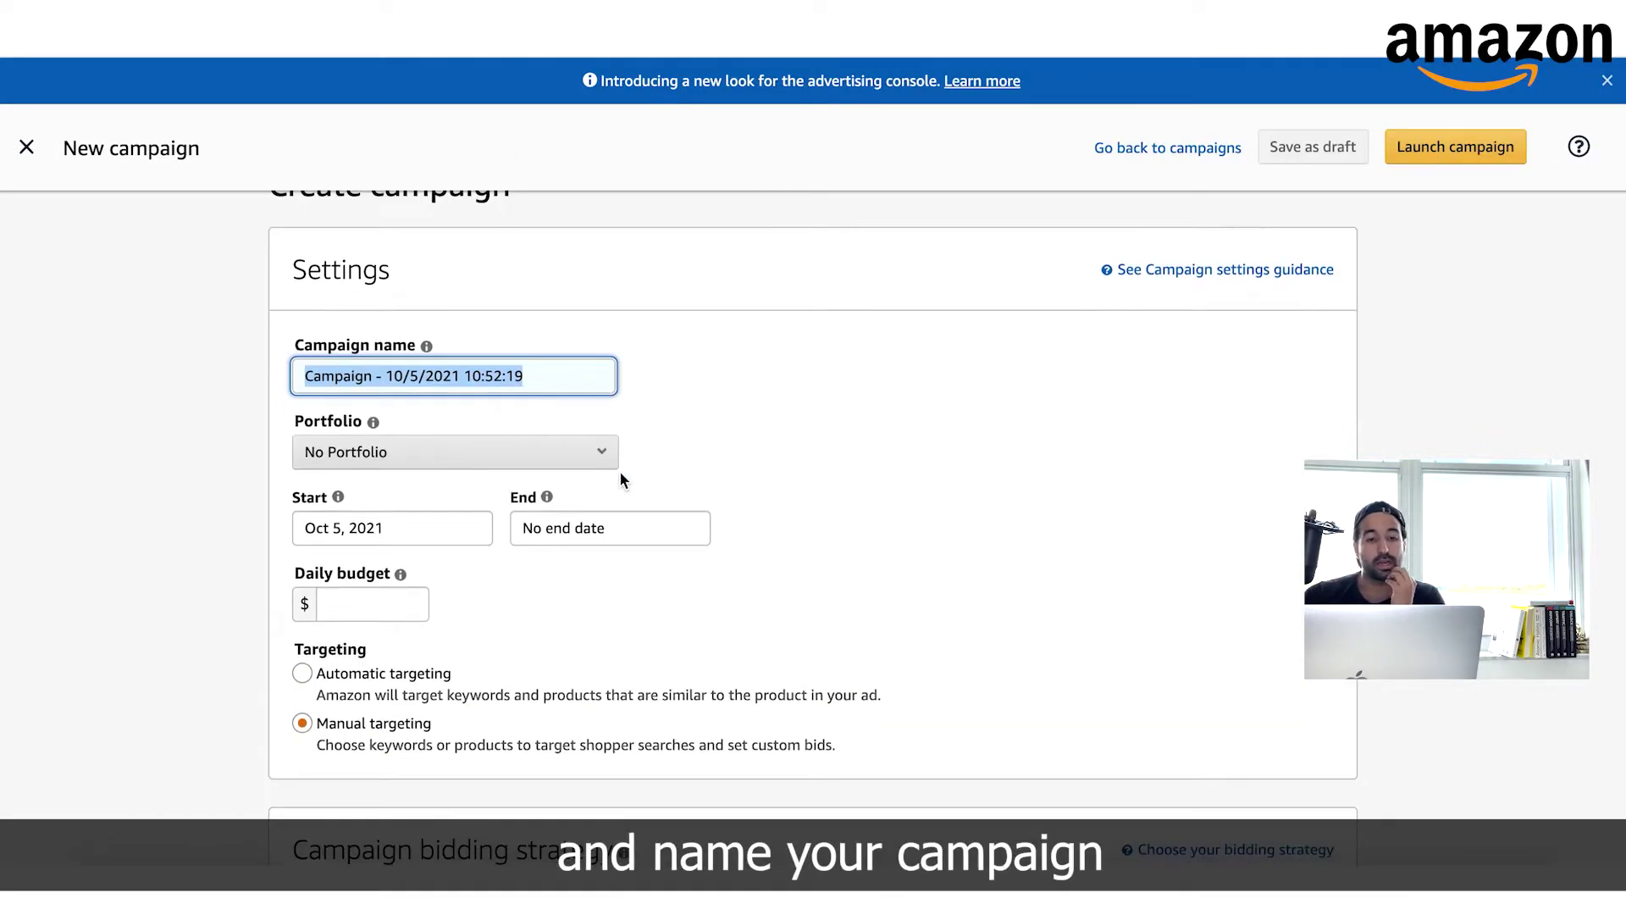
type("Exact:")
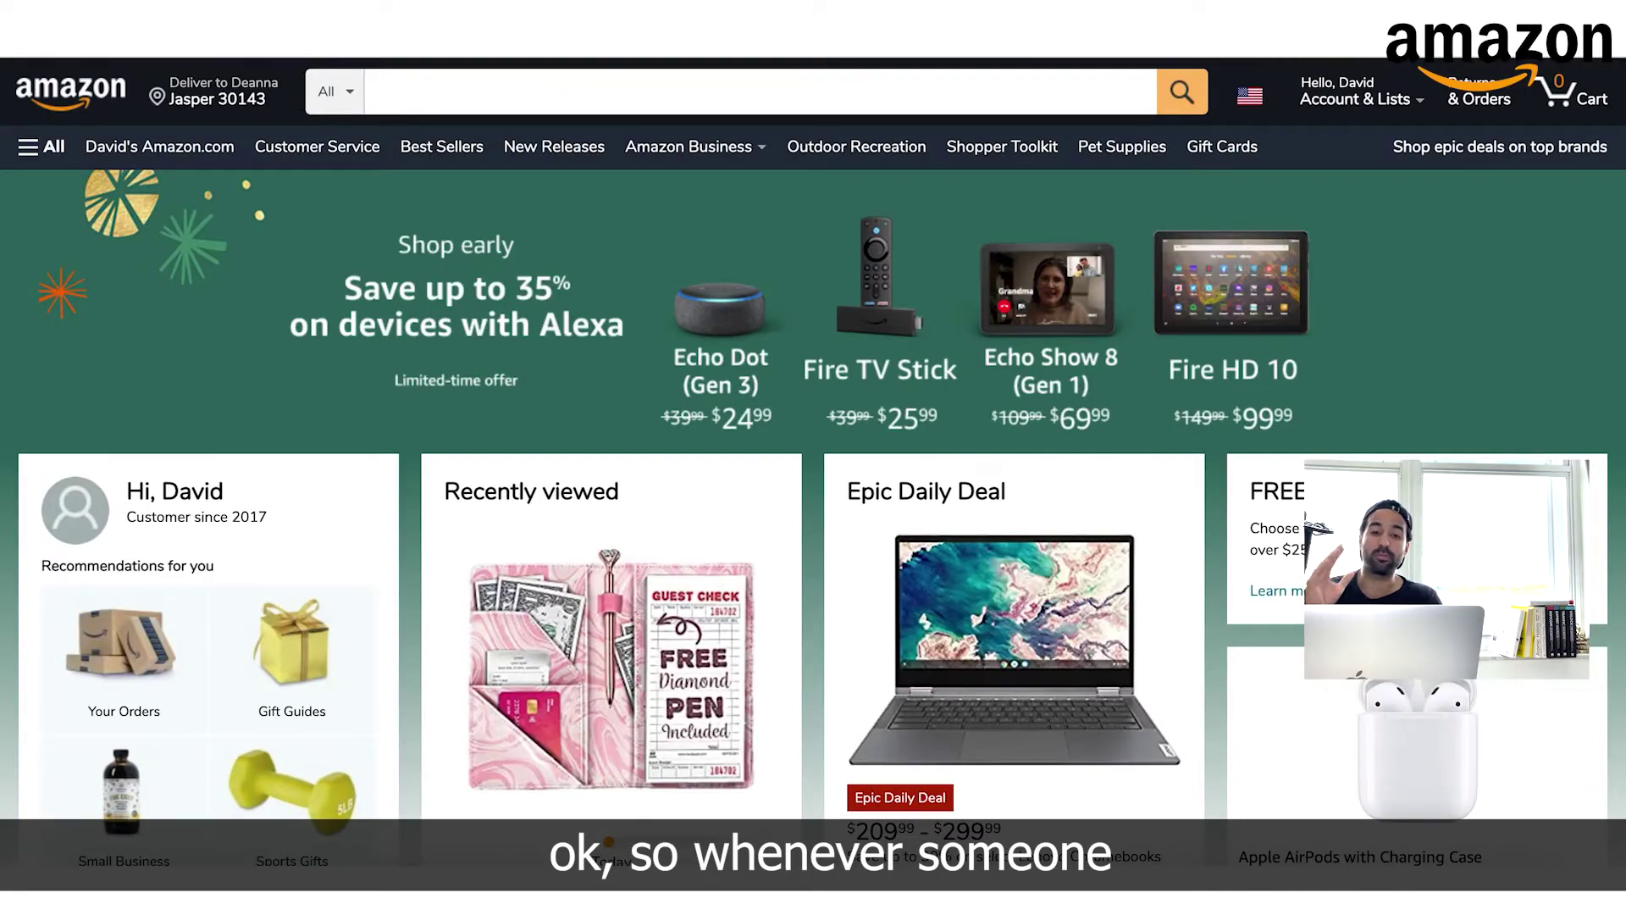
Search the Amazon store for "travel pillow" and look through the sponsored and regular product listings
left_click(427, 84)
type("trave")
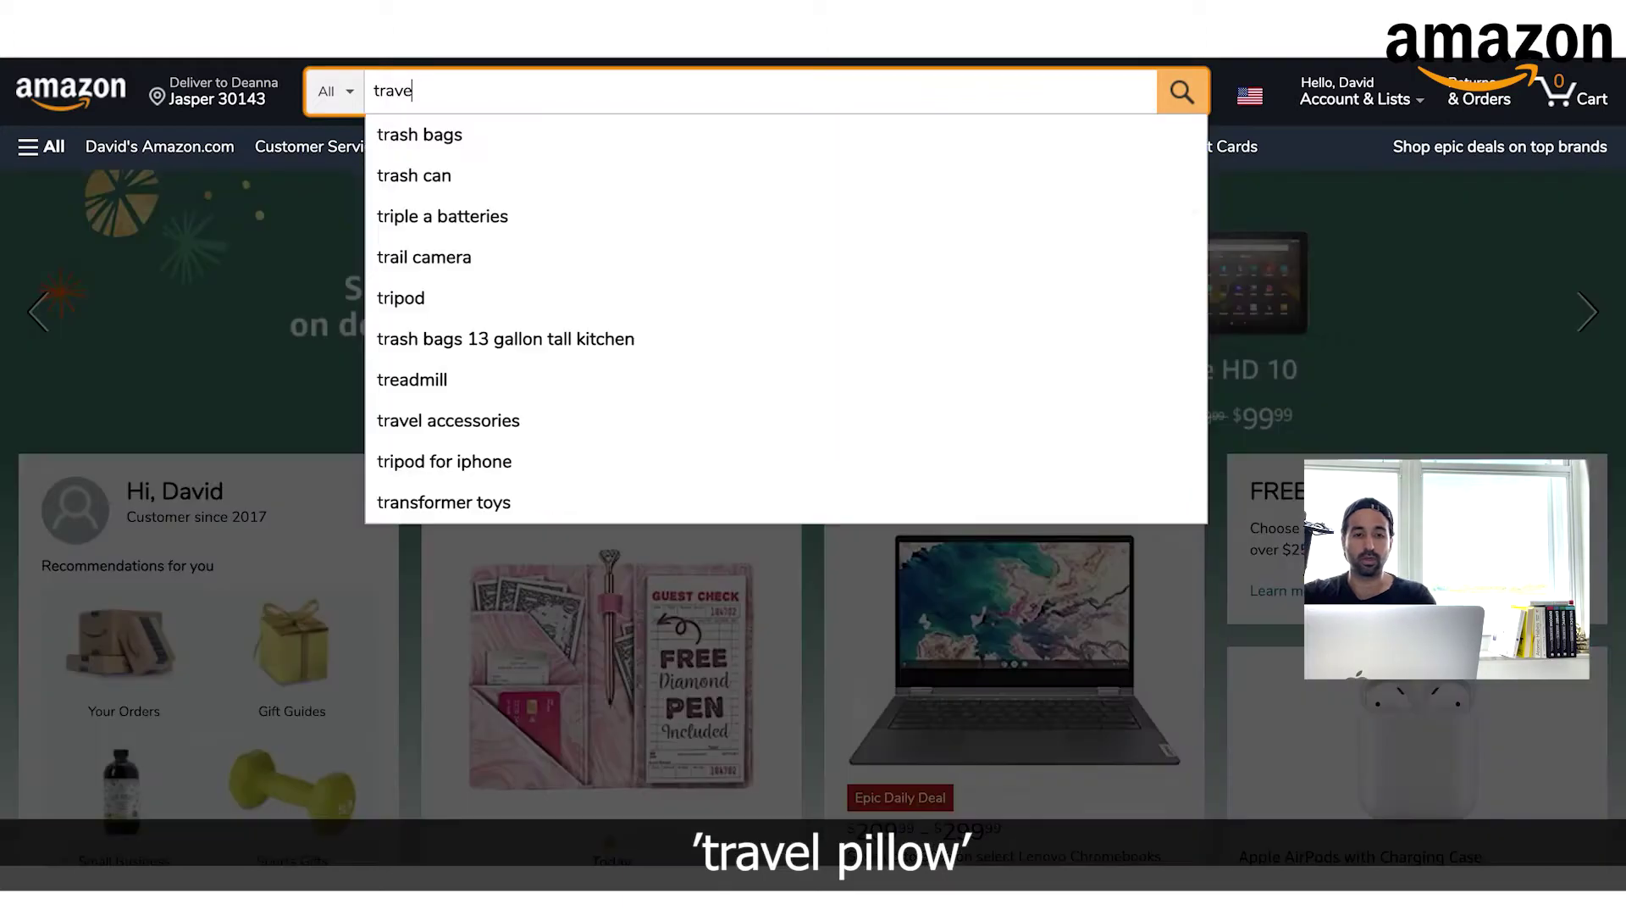
type("l pillow")
key("Return")
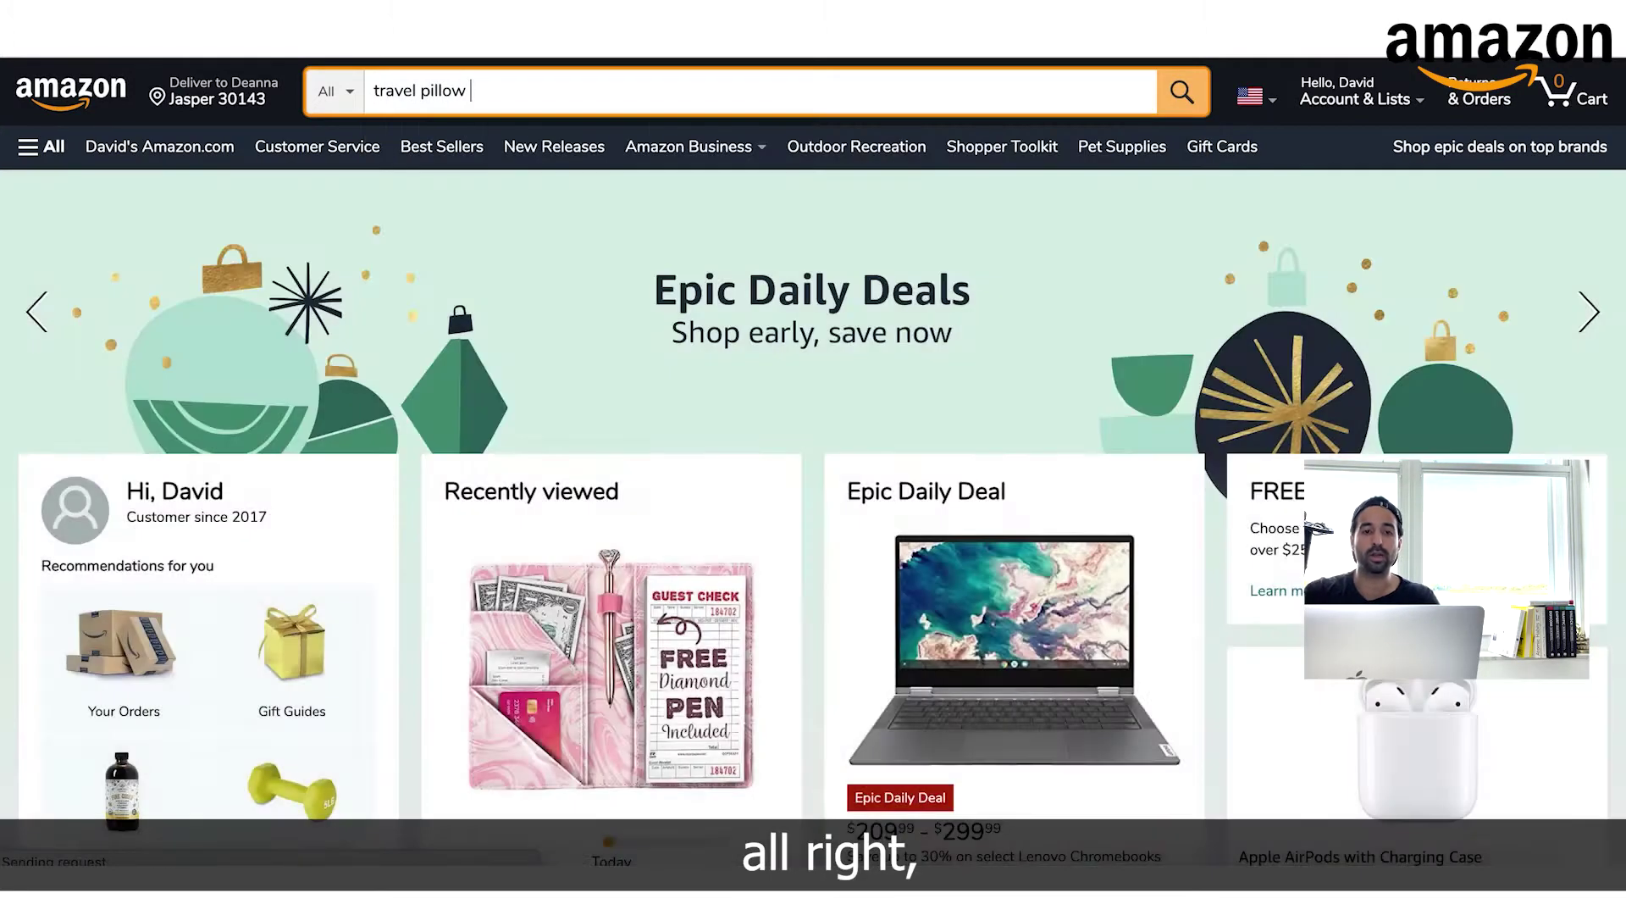
scroll(694, 540, "down", 3)
scroll(695, 540, "down", 3)
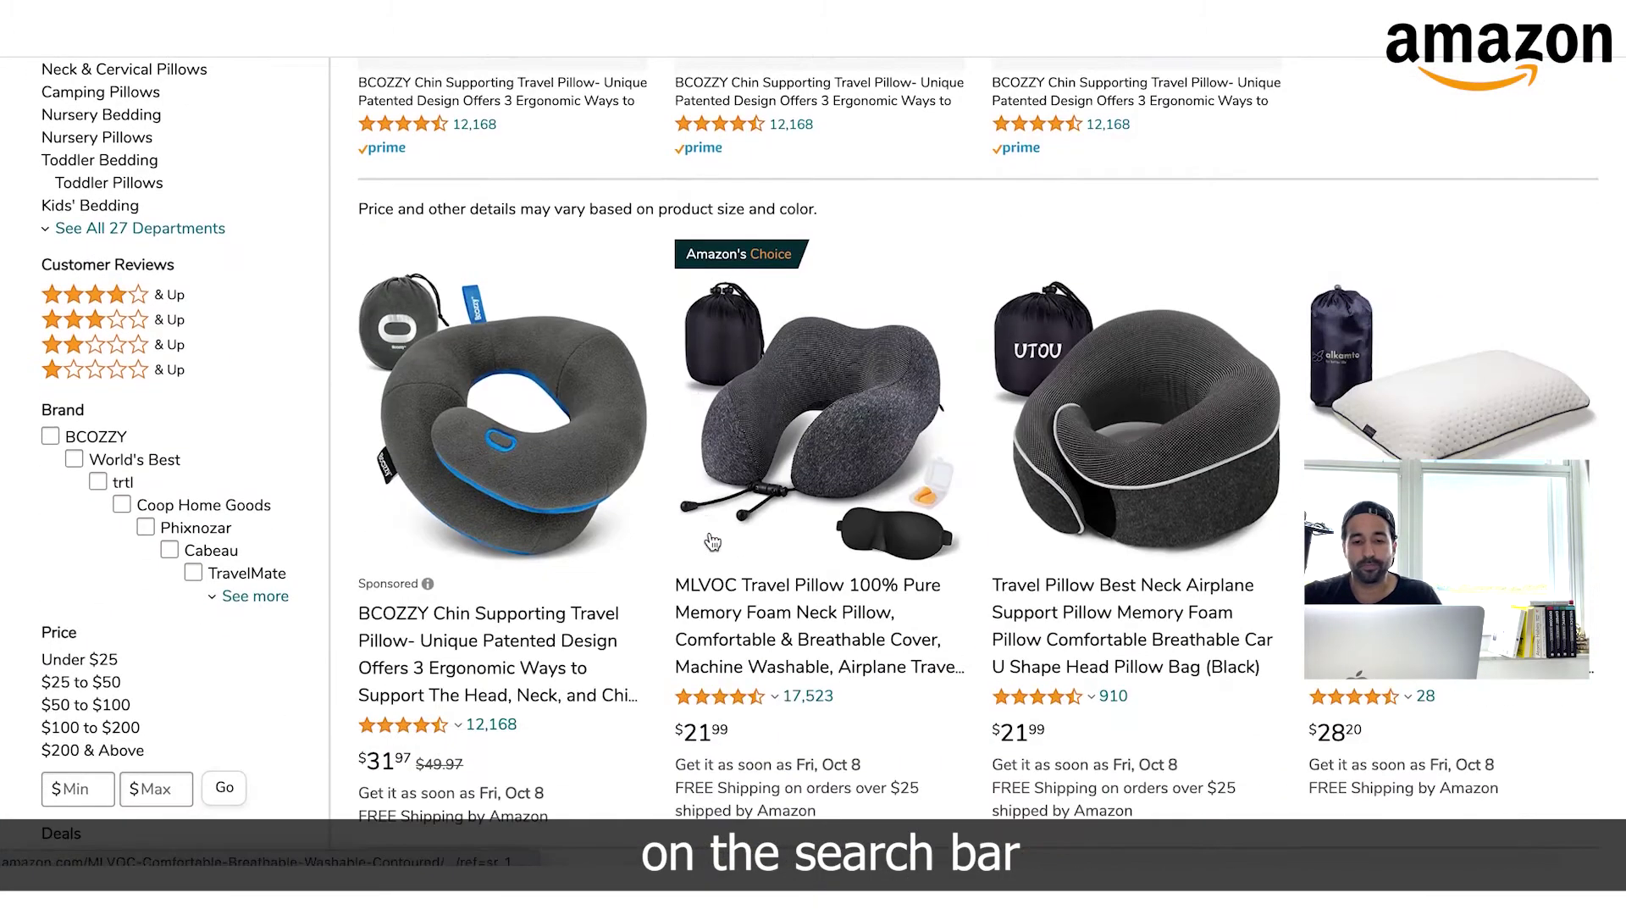
scroll(814, 538, "up", 5)
scroll(534, 572, "down", 3)
scroll(534, 573, "up", 4)
scroll(533, 573, "down", 1)
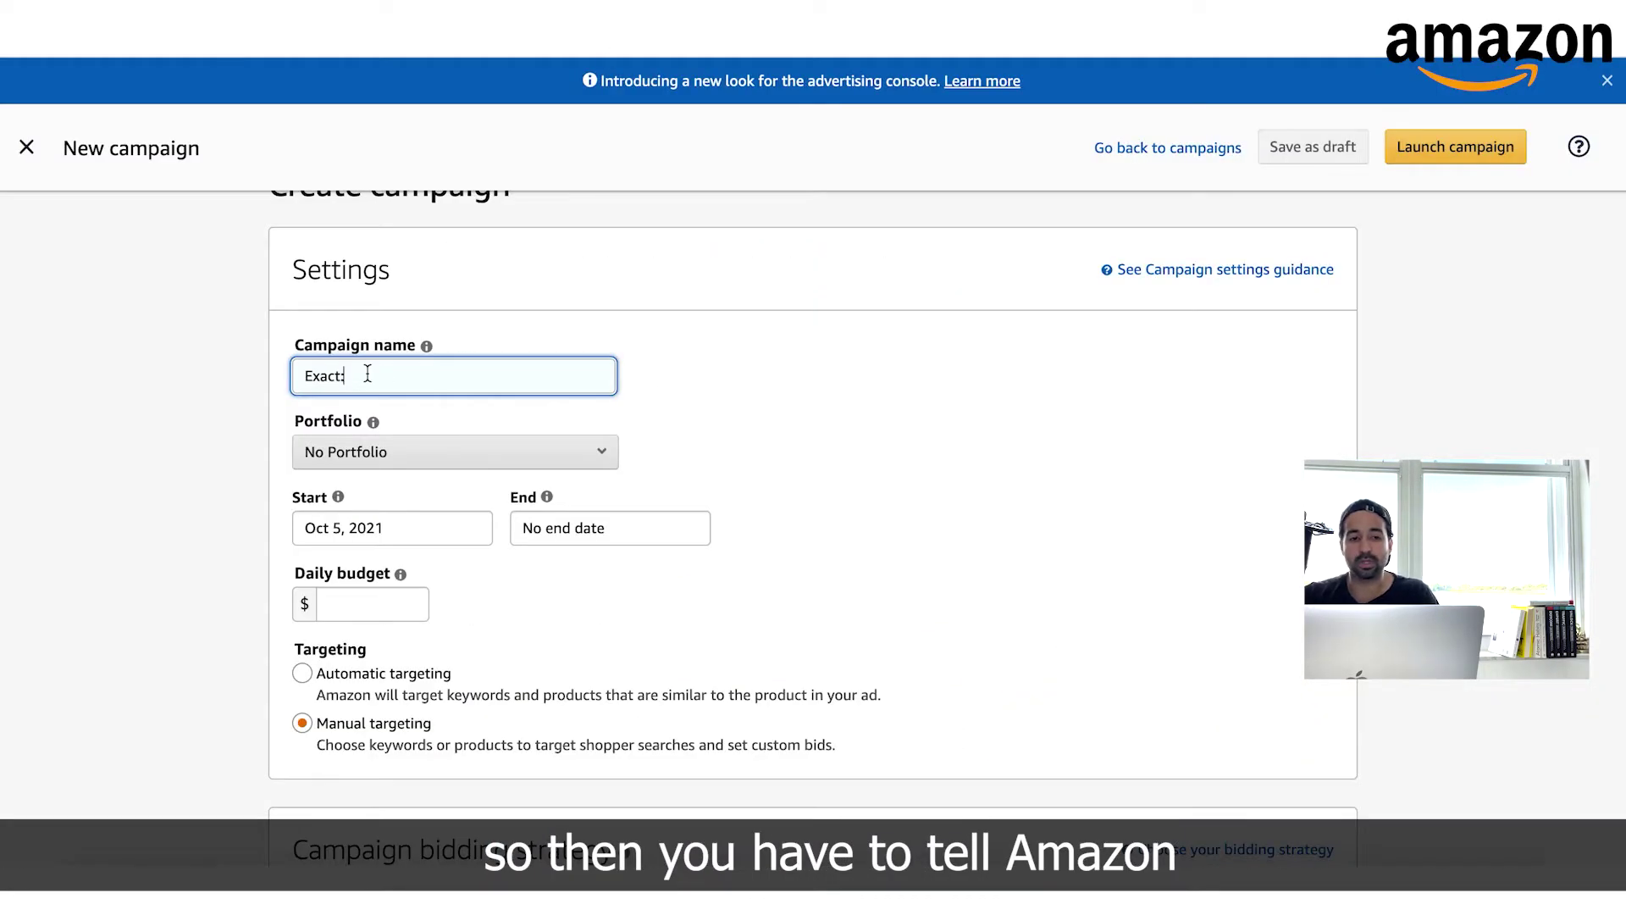
Return to the new campaign form and complete the campaign name as "Exact: travel pillow"
type("travel pi")
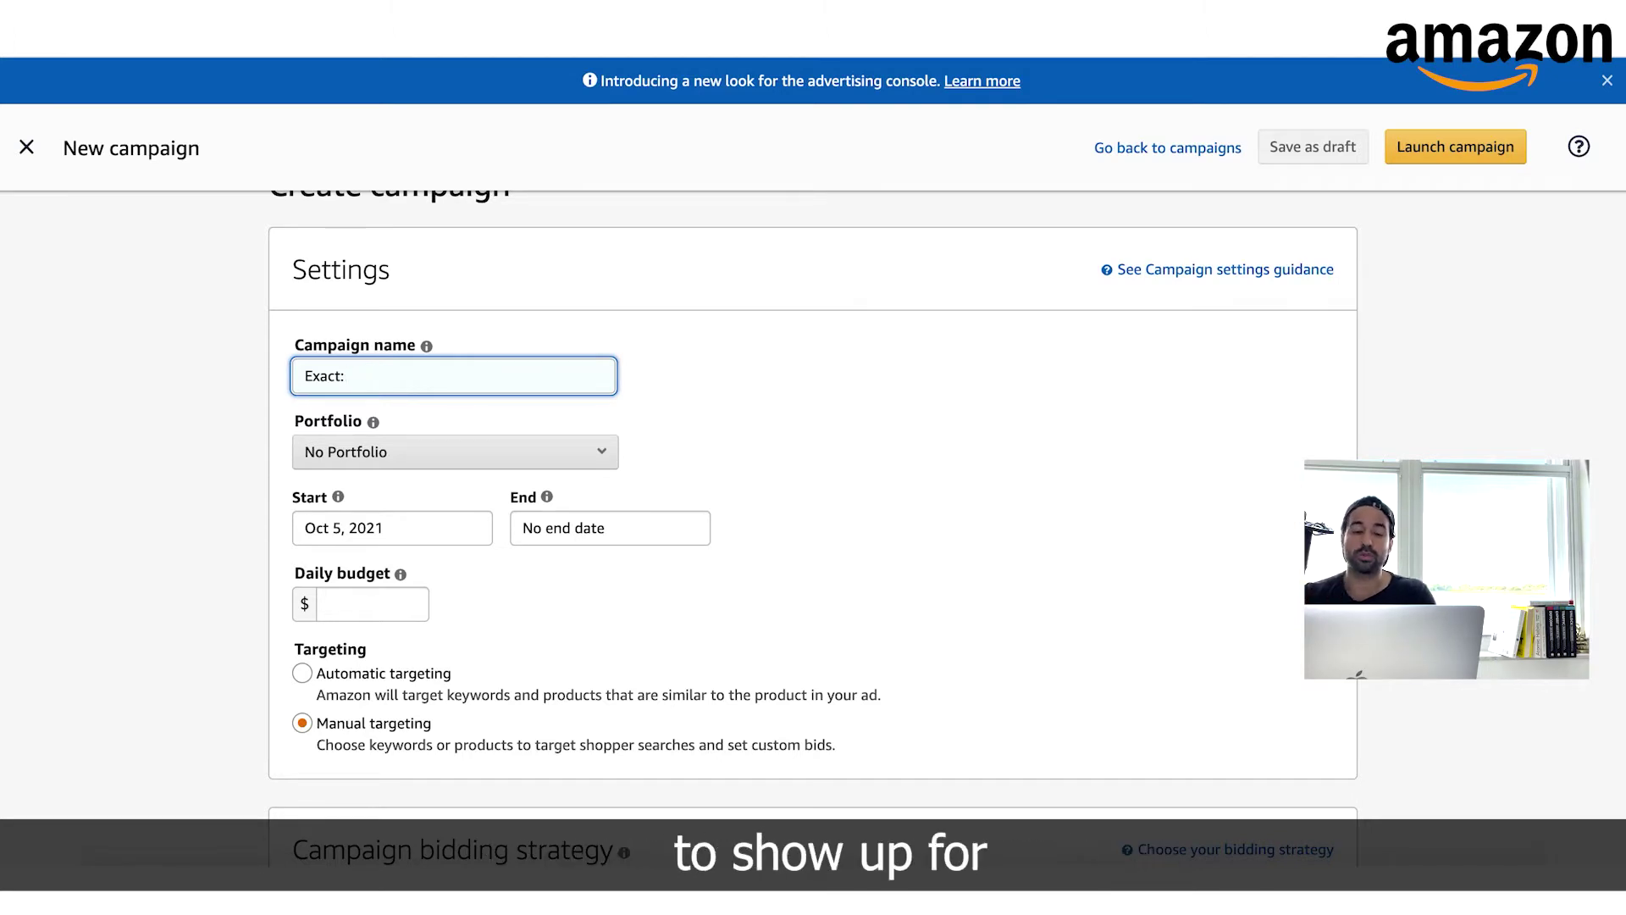
key("BackSpace")
key("BackSpace")
type("pillow")
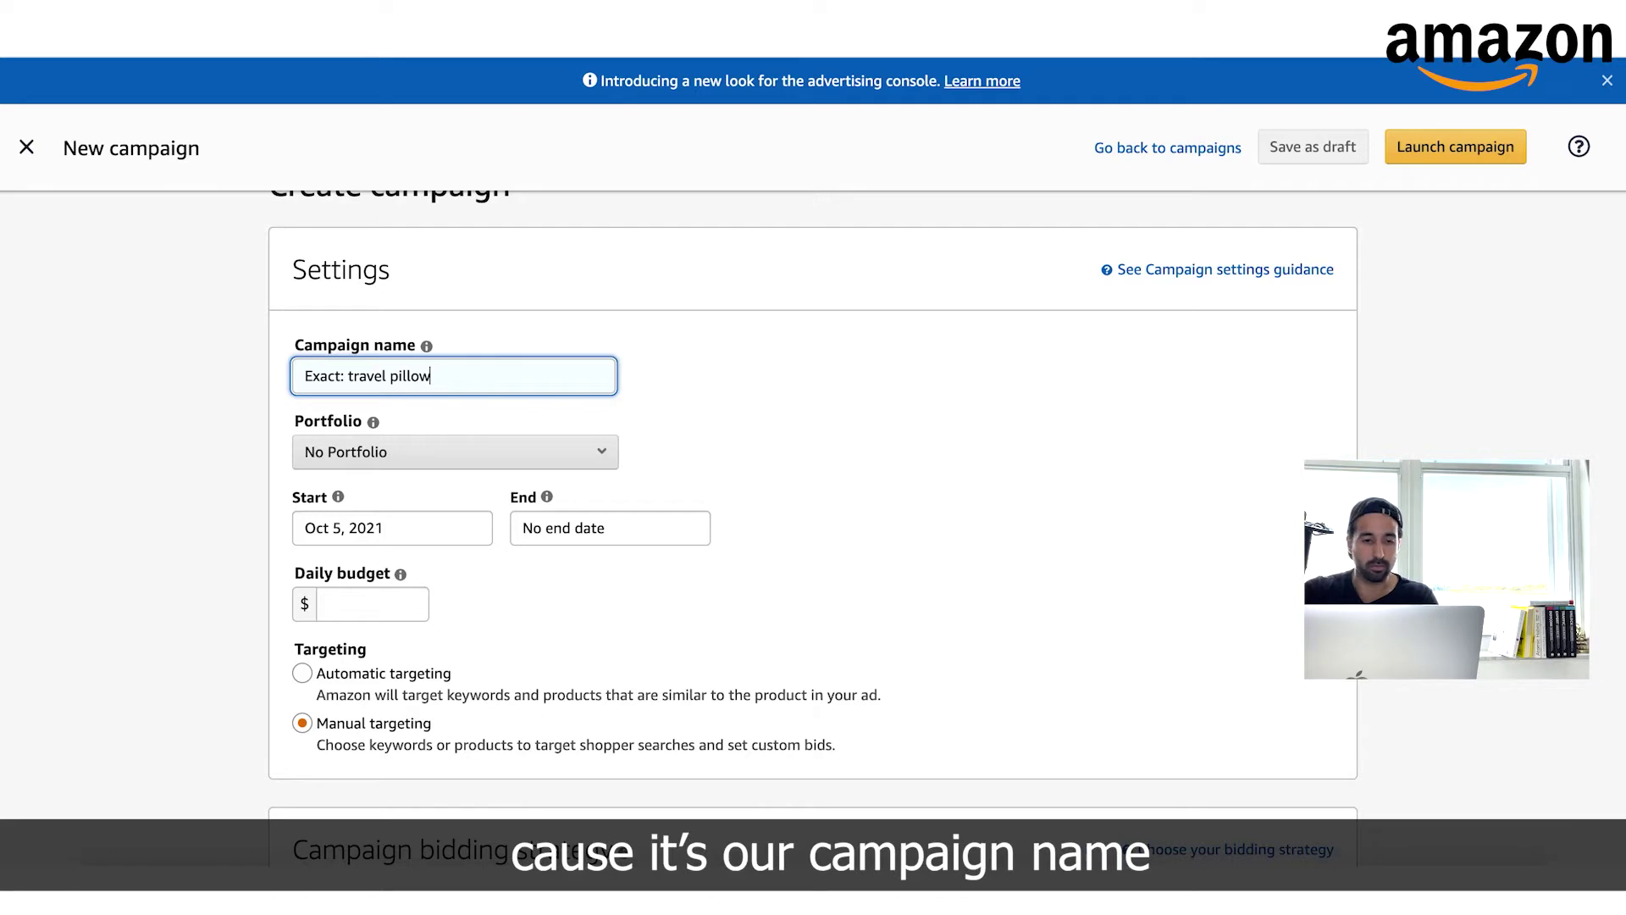
left_click(761, 412)
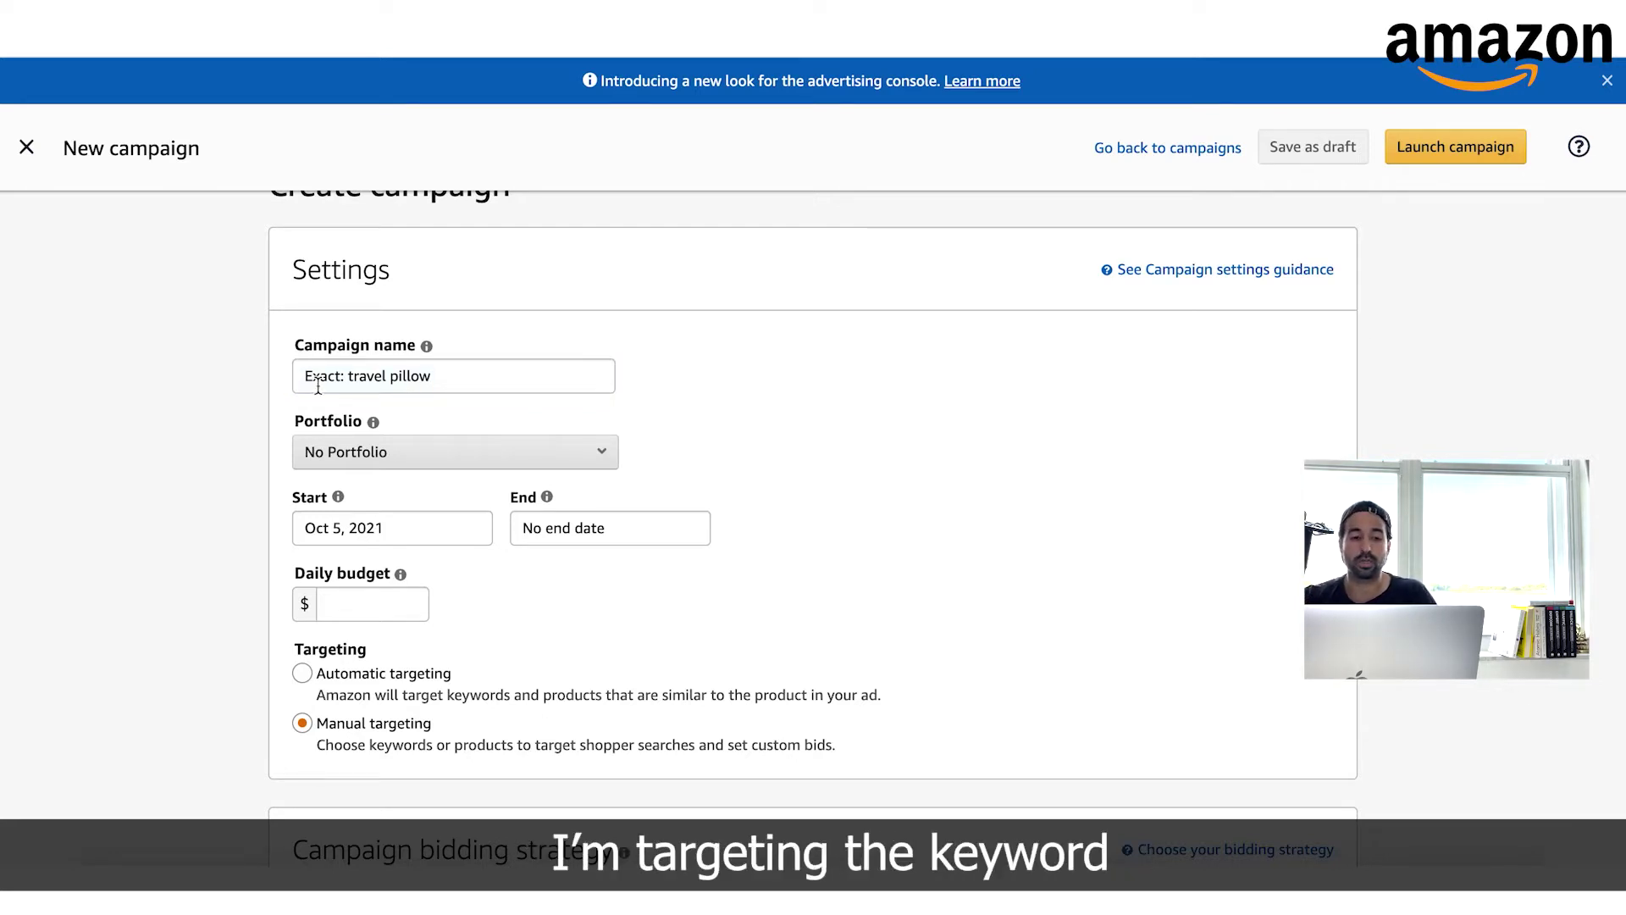
left_click_drag(348, 376, 465, 374)
left_click(649, 447)
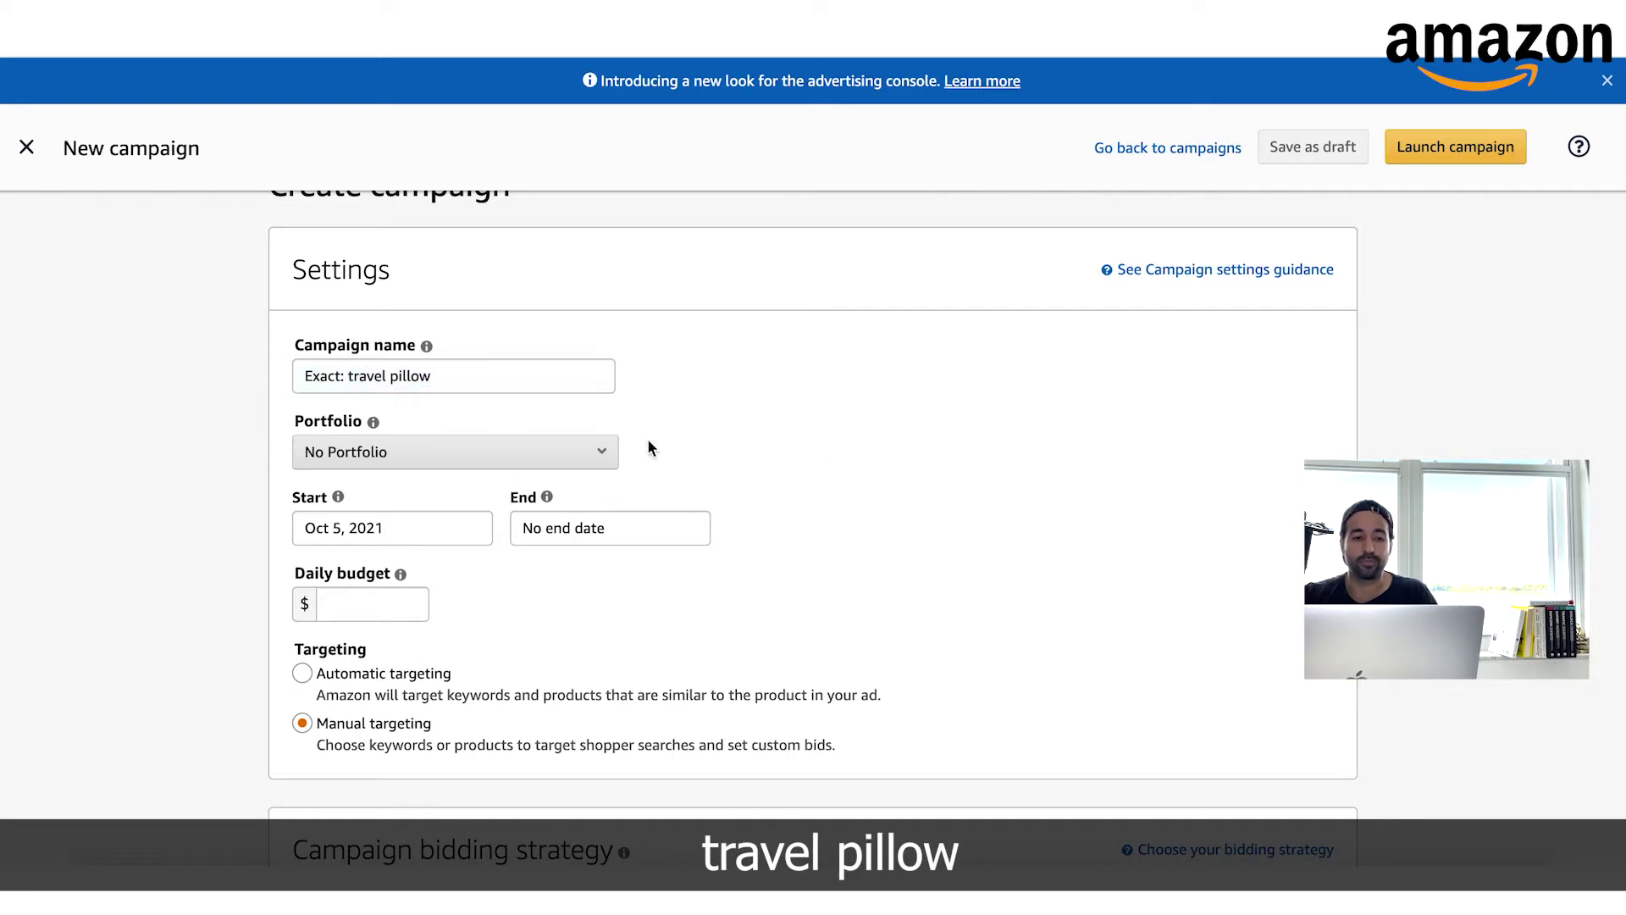
Set the campaign's daily budget to $50 and choose manual targeting
scroll(740, 616, "down", 2)
left_click(396, 495)
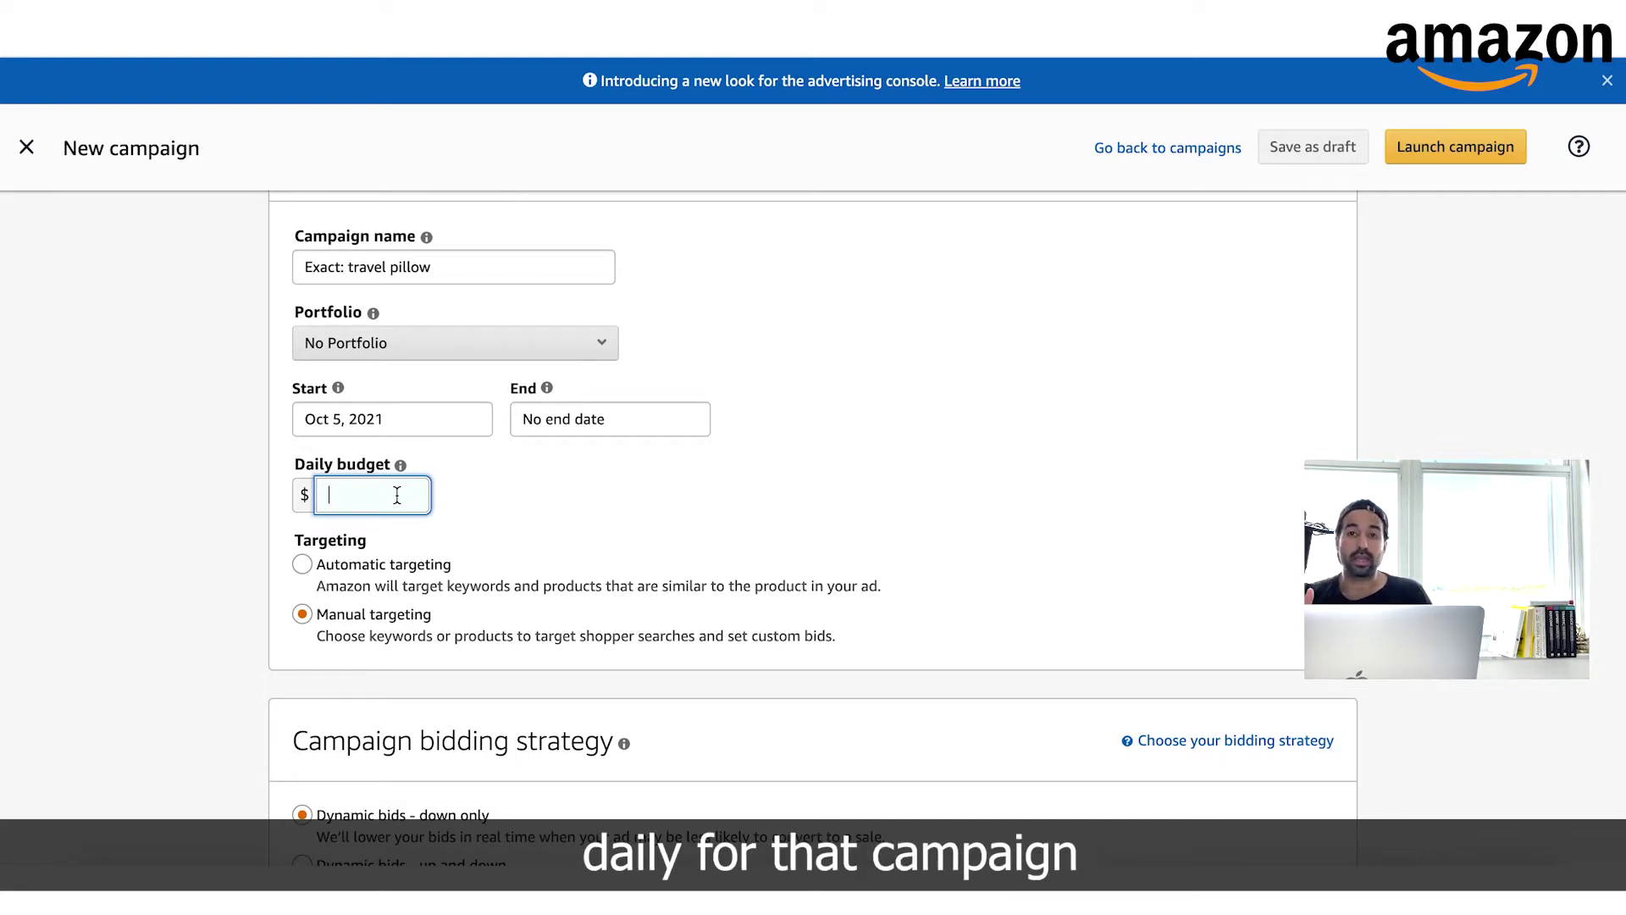
type("50")
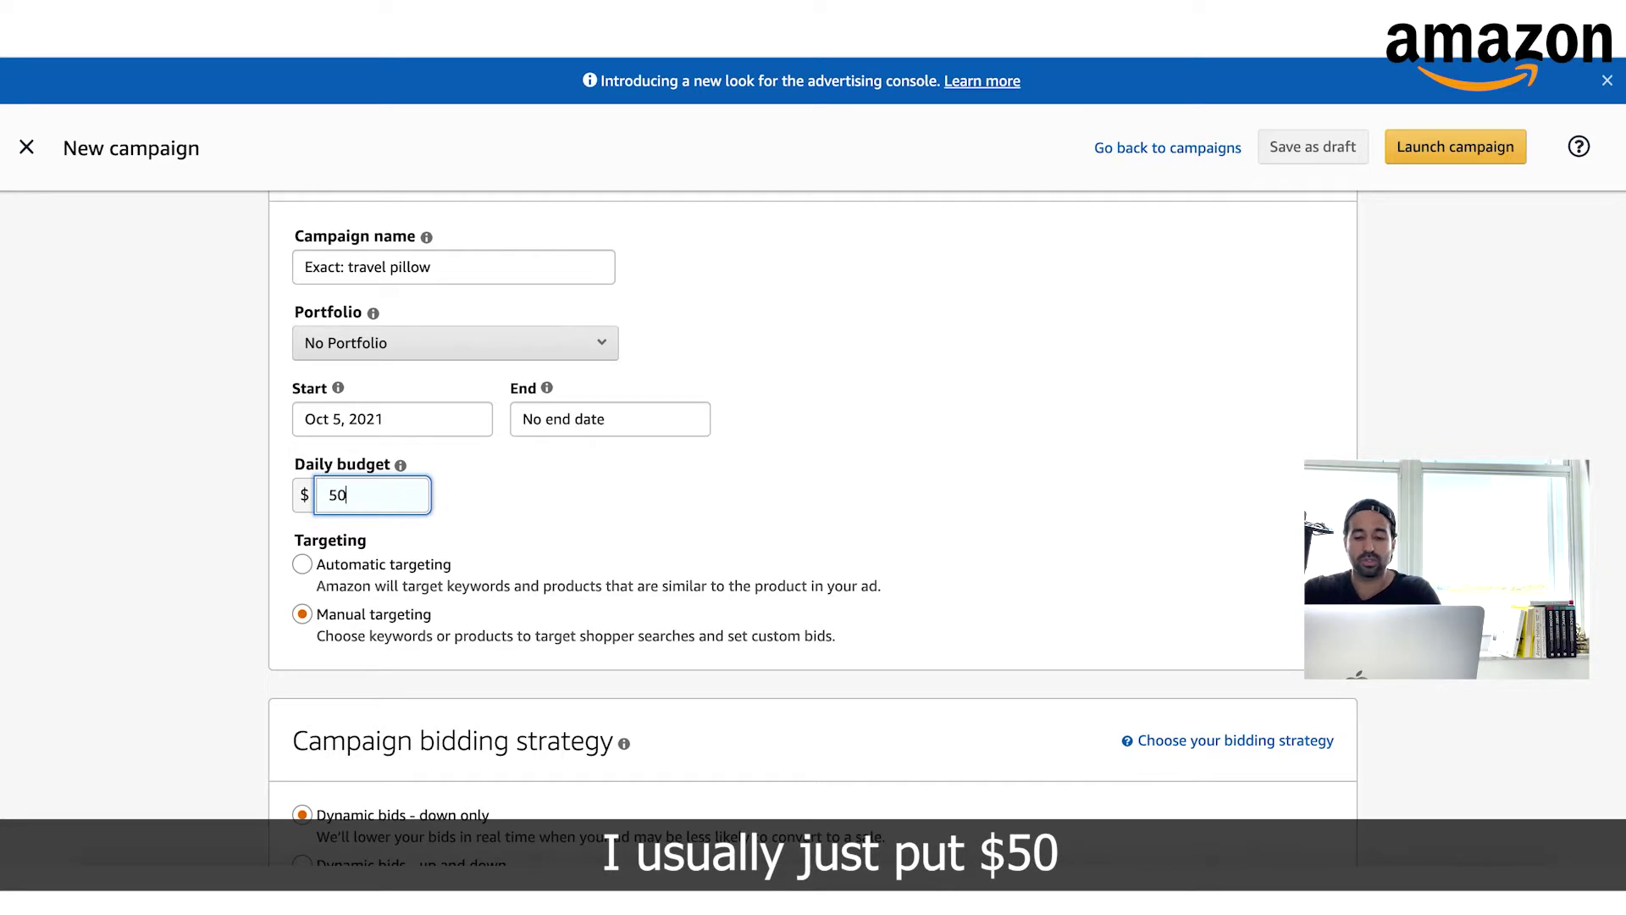
left_click(580, 500)
scroll(578, 508, "down", 1)
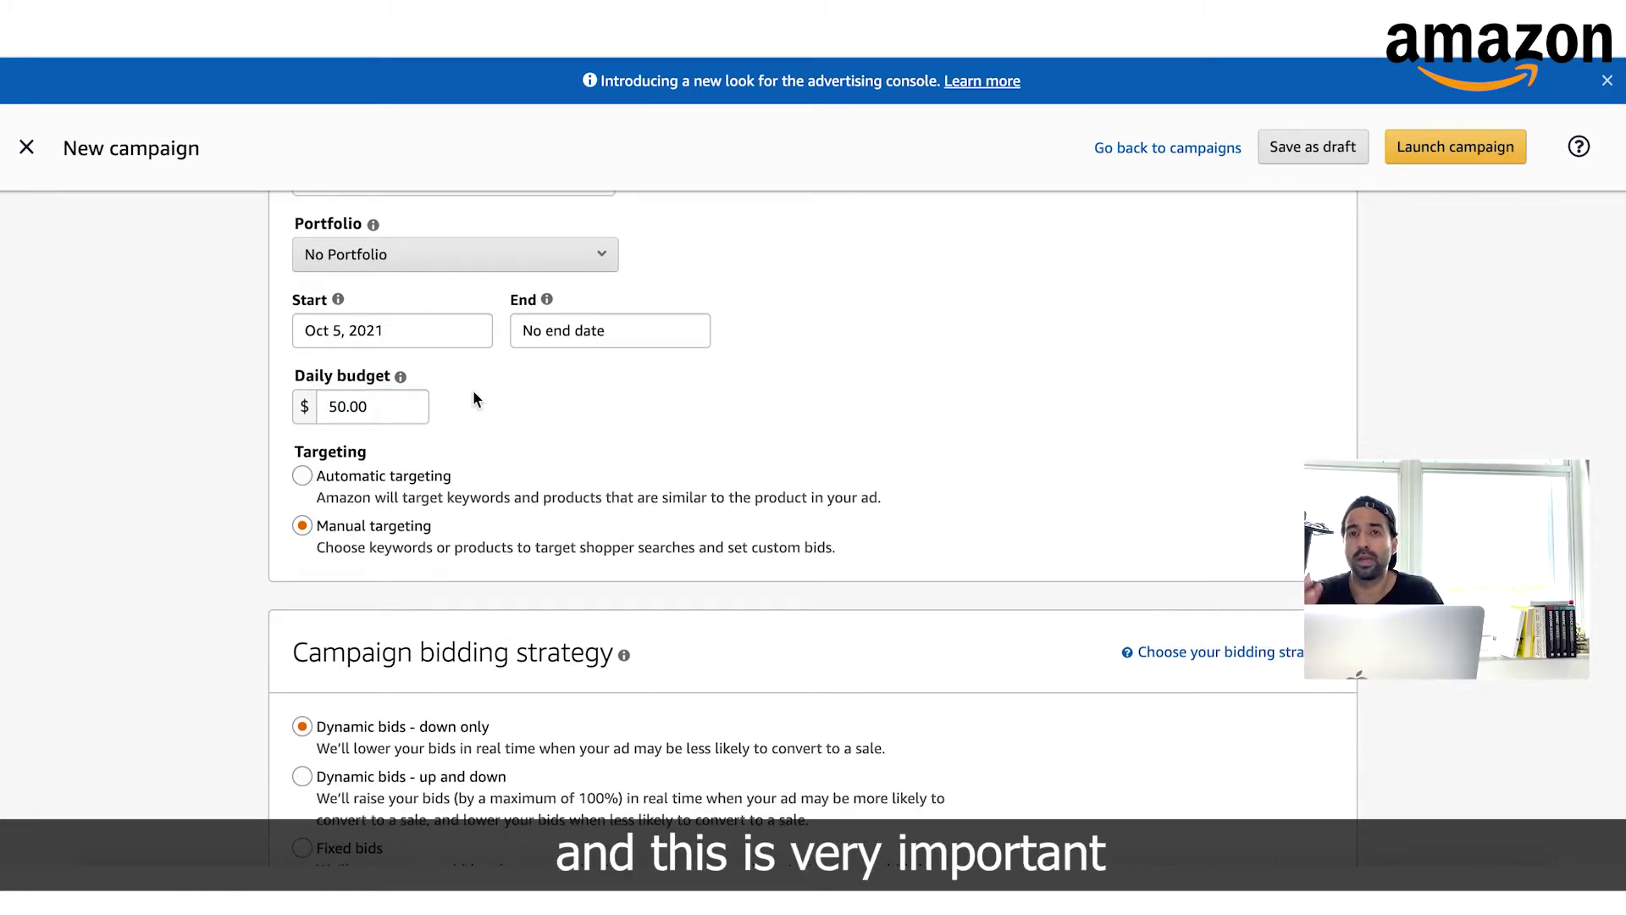
left_click(374, 526)
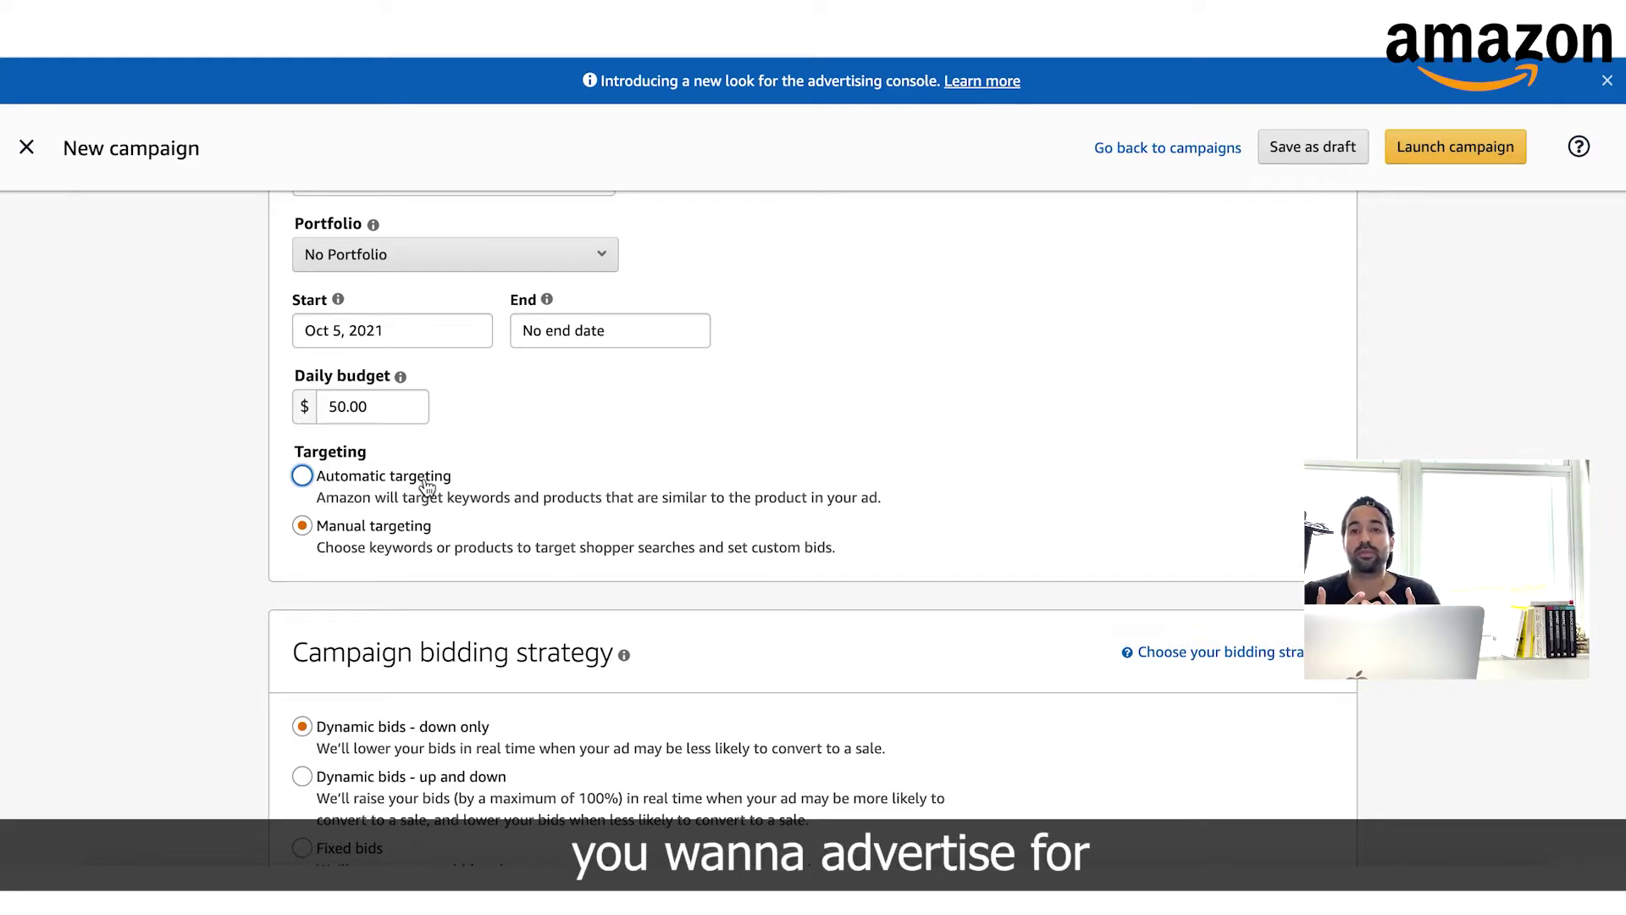
scroll(489, 565, "down", 1)
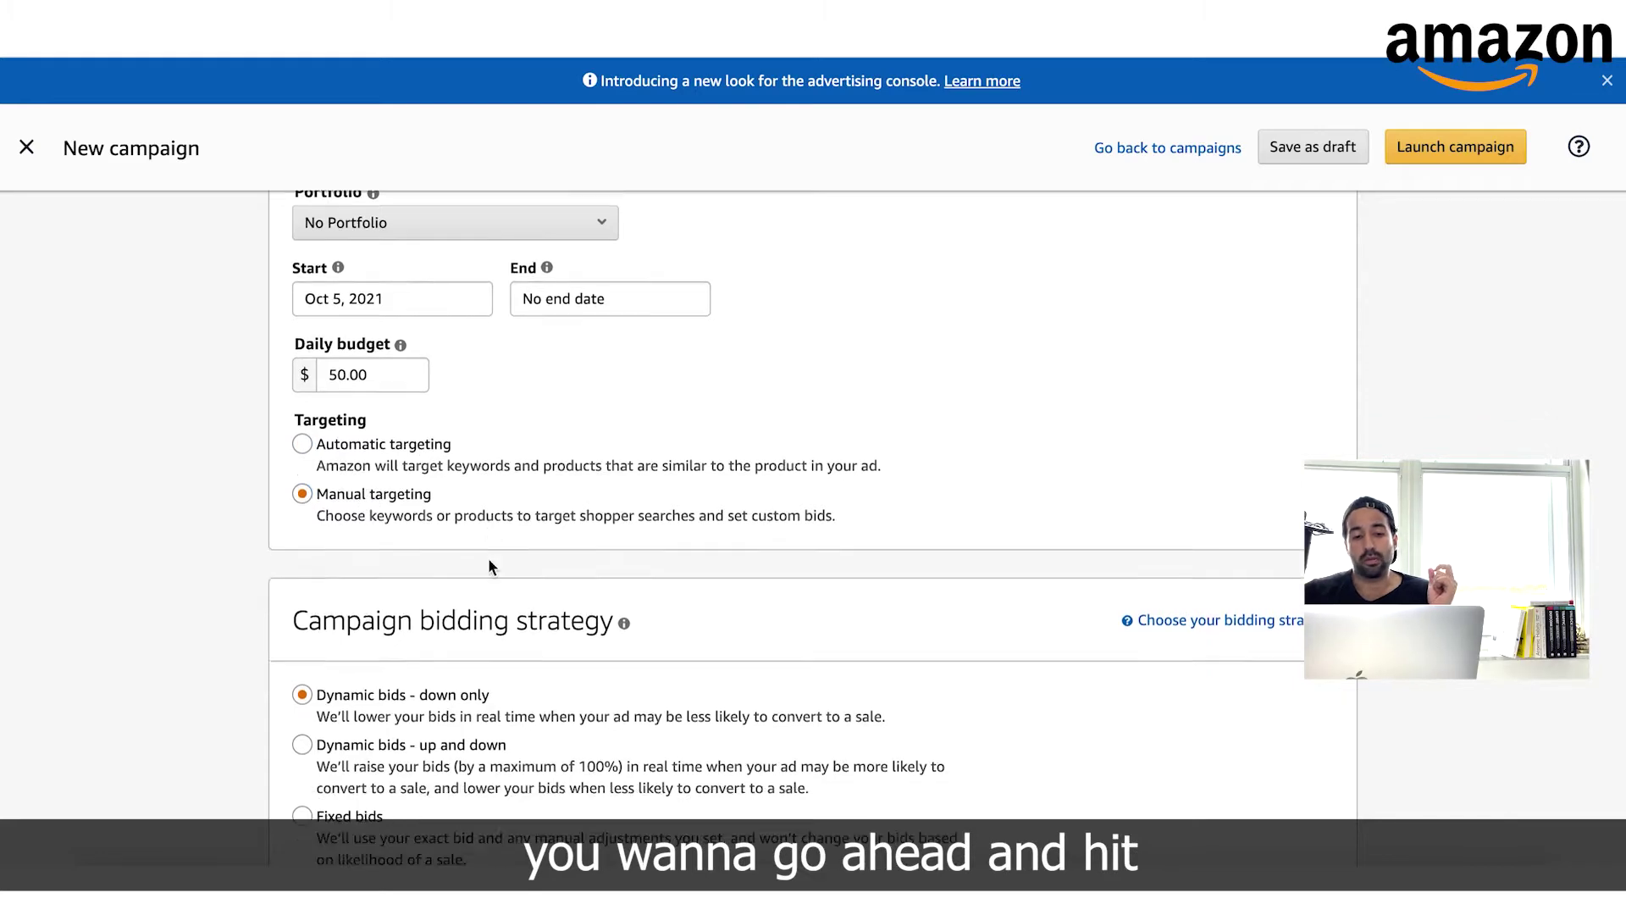
scroll(488, 566, "down", 3)
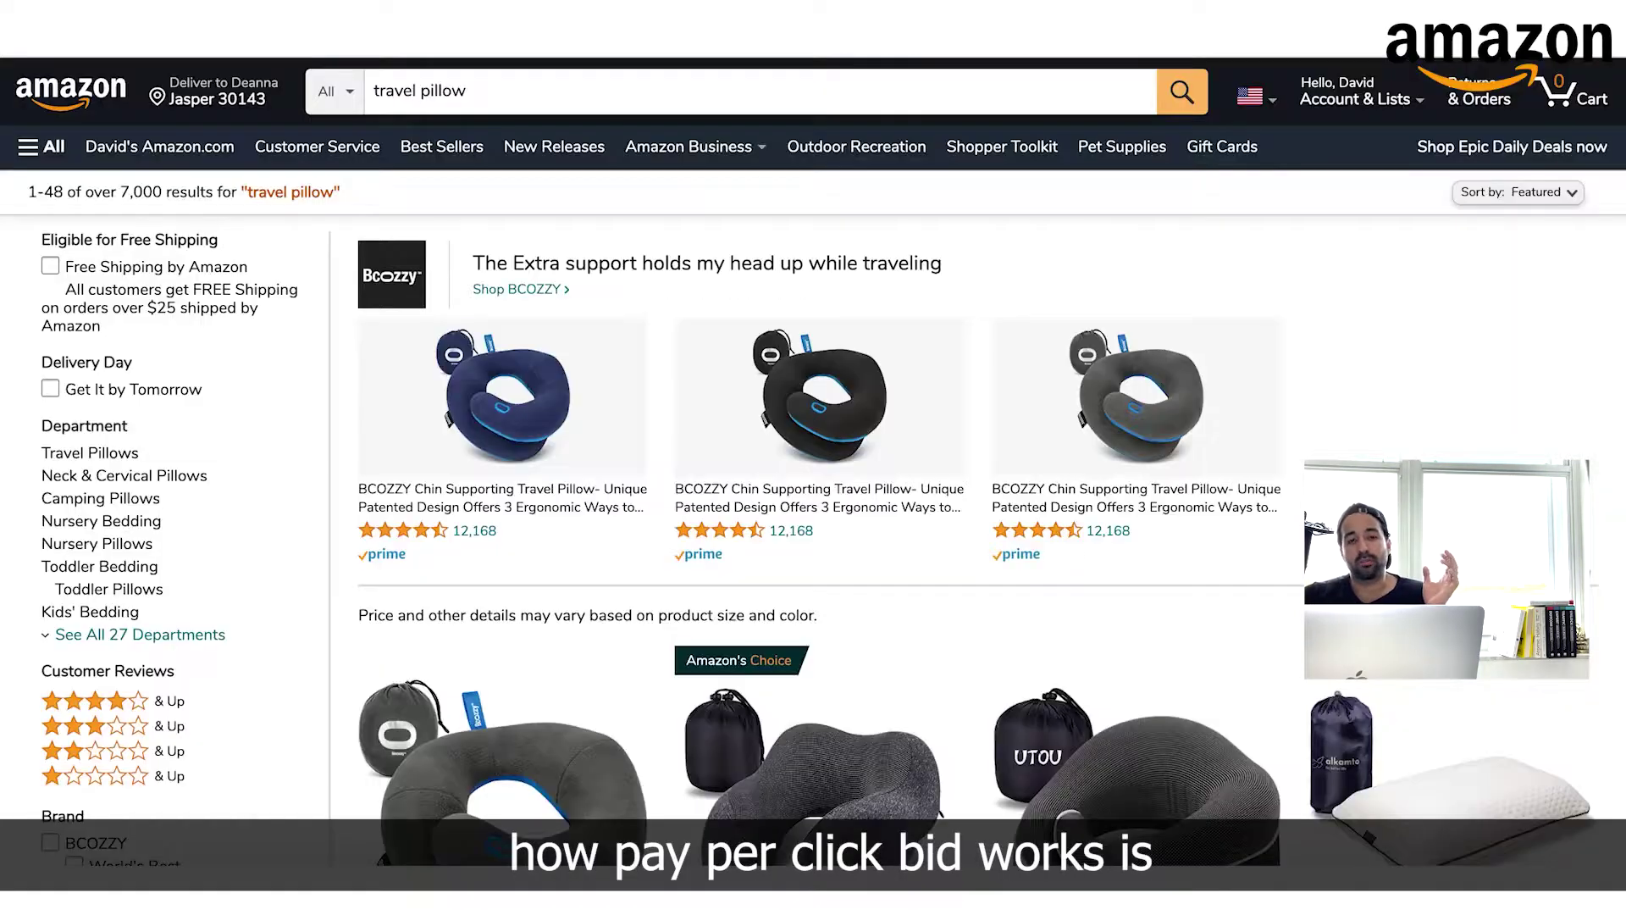
Switch to the Amazon store's travel pillow results and examine the sponsored listing next to its competitors
scroll(516, 563, "down", 5)
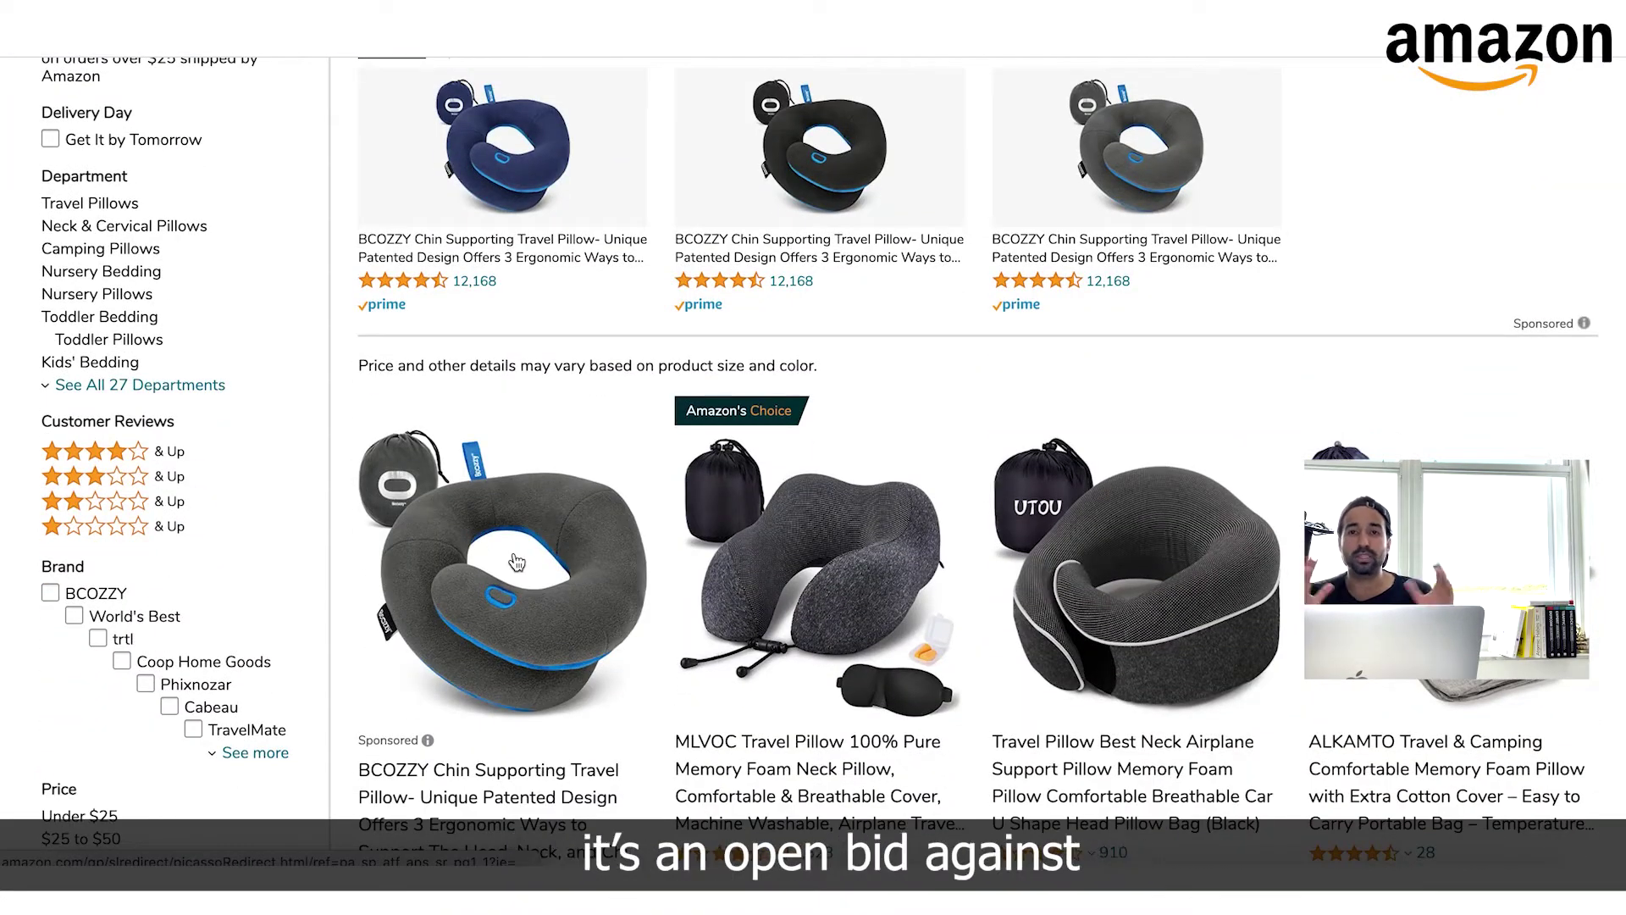
scroll(516, 562, "down", 1)
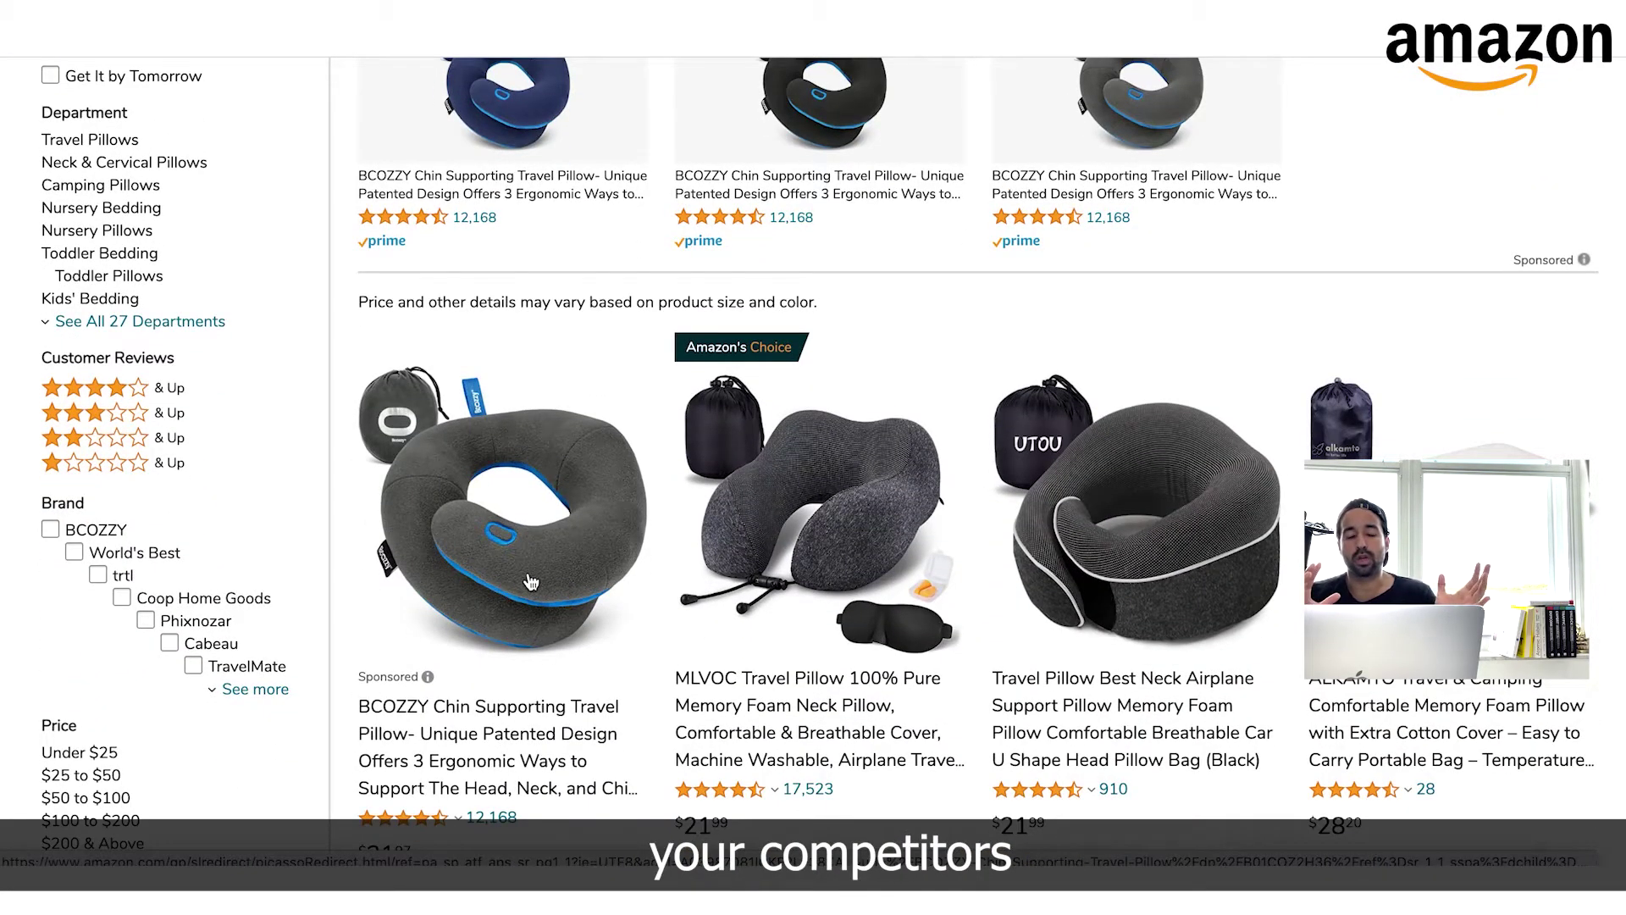
scroll(529, 581, "down", 1)
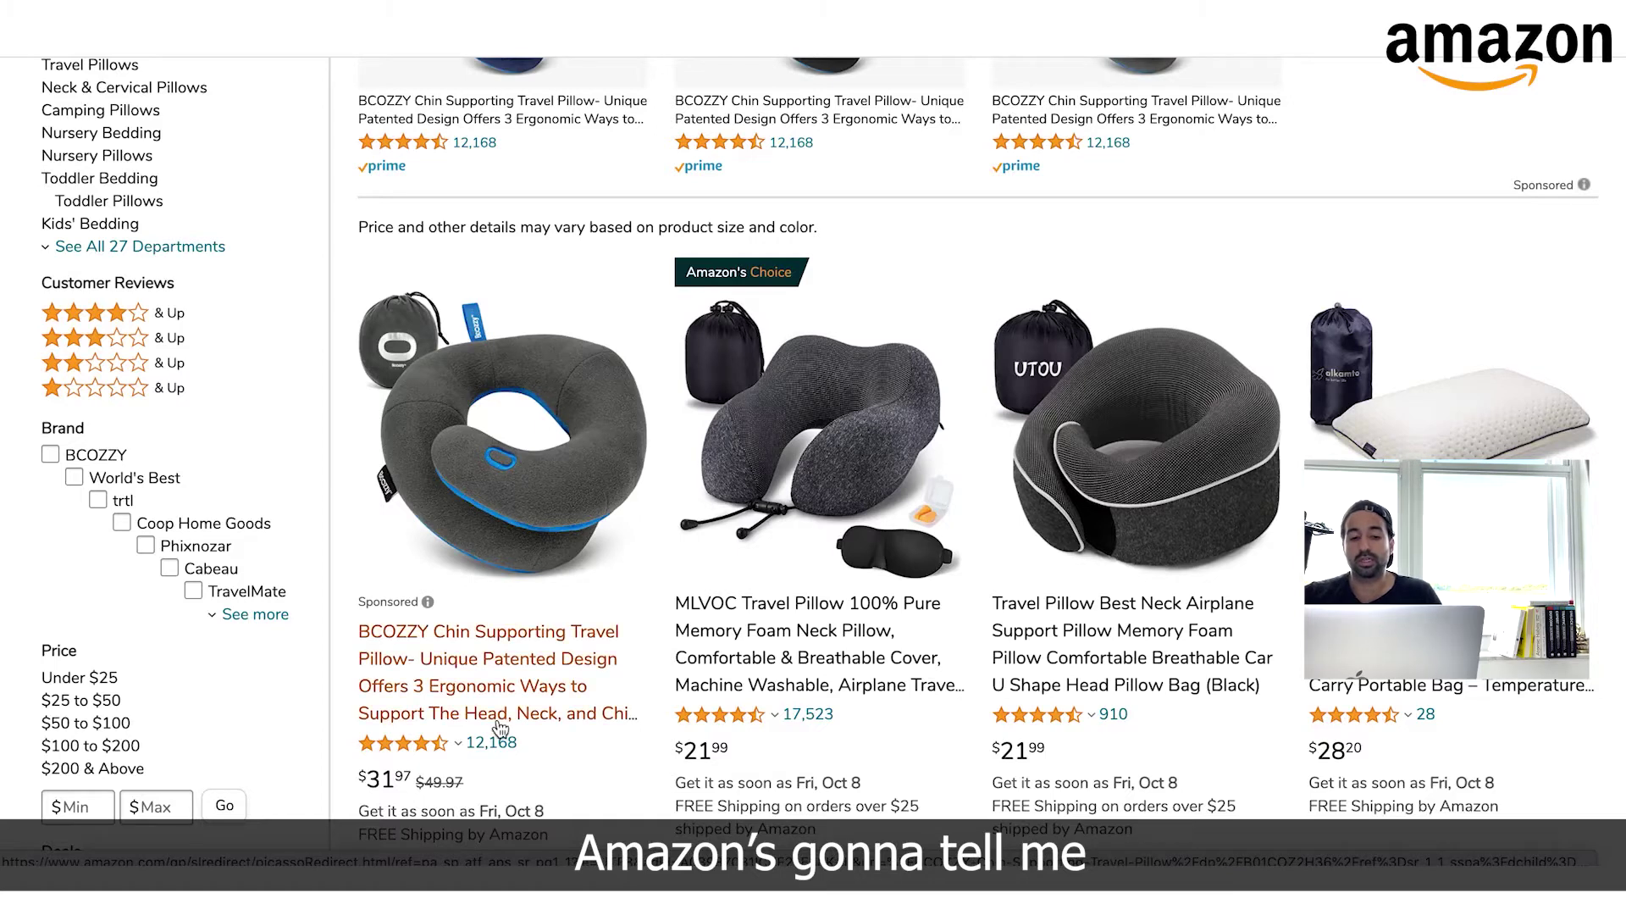
scroll(527, 626, "down", 2)
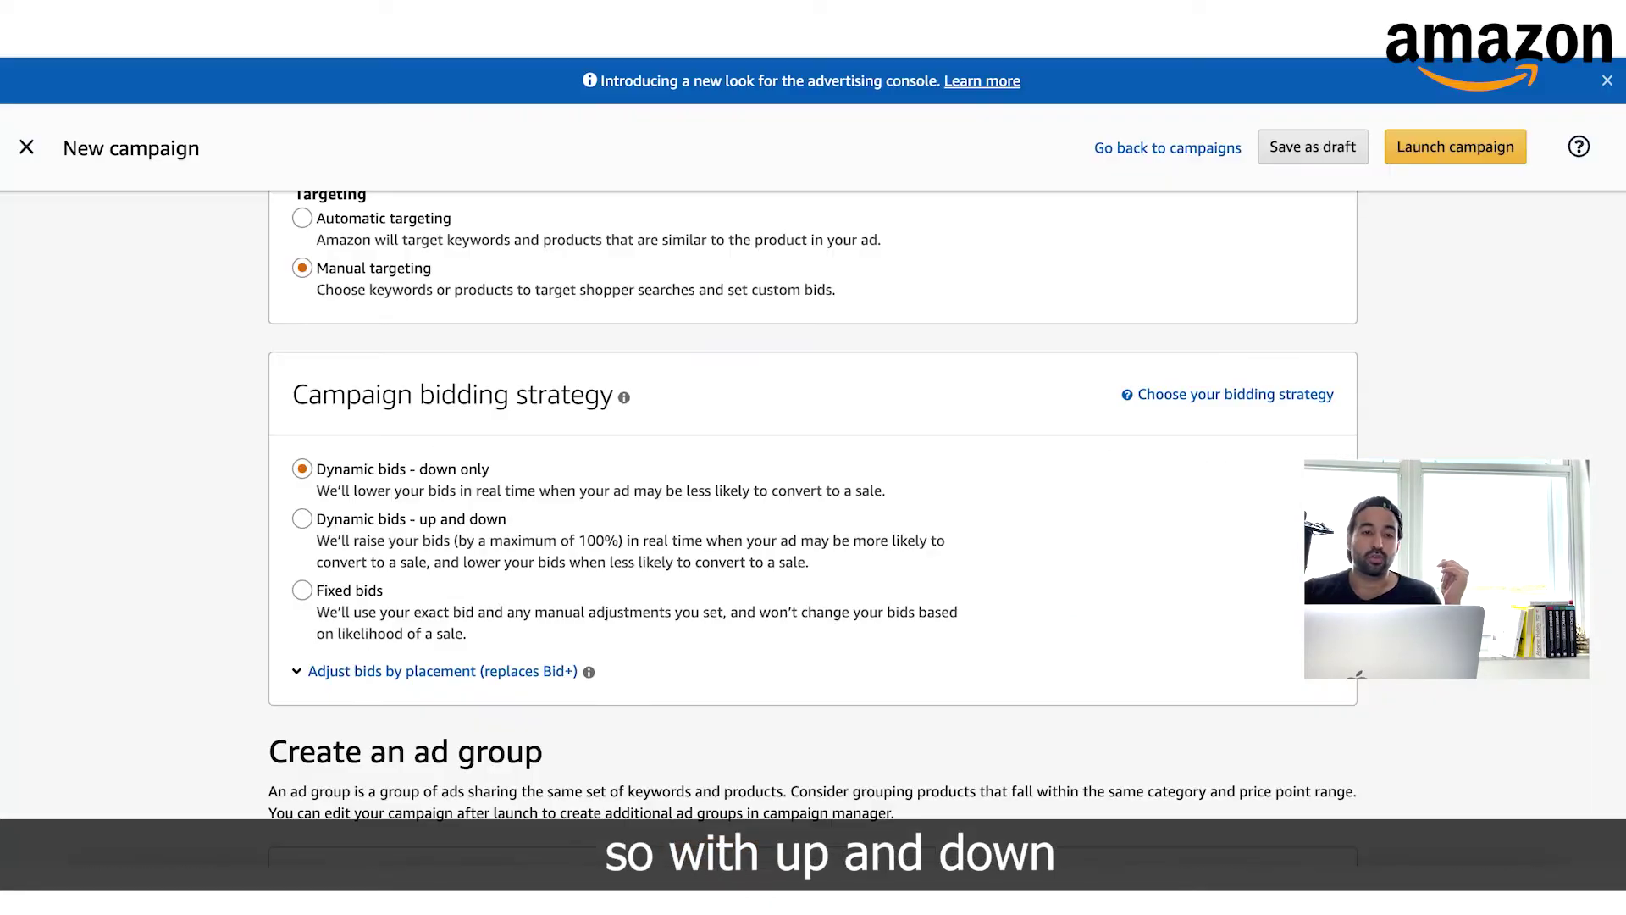
Return to the campaign form, choose "Dynamic bids - down only" as the bidding strategy and review the alternatives
left_click(364, 470)
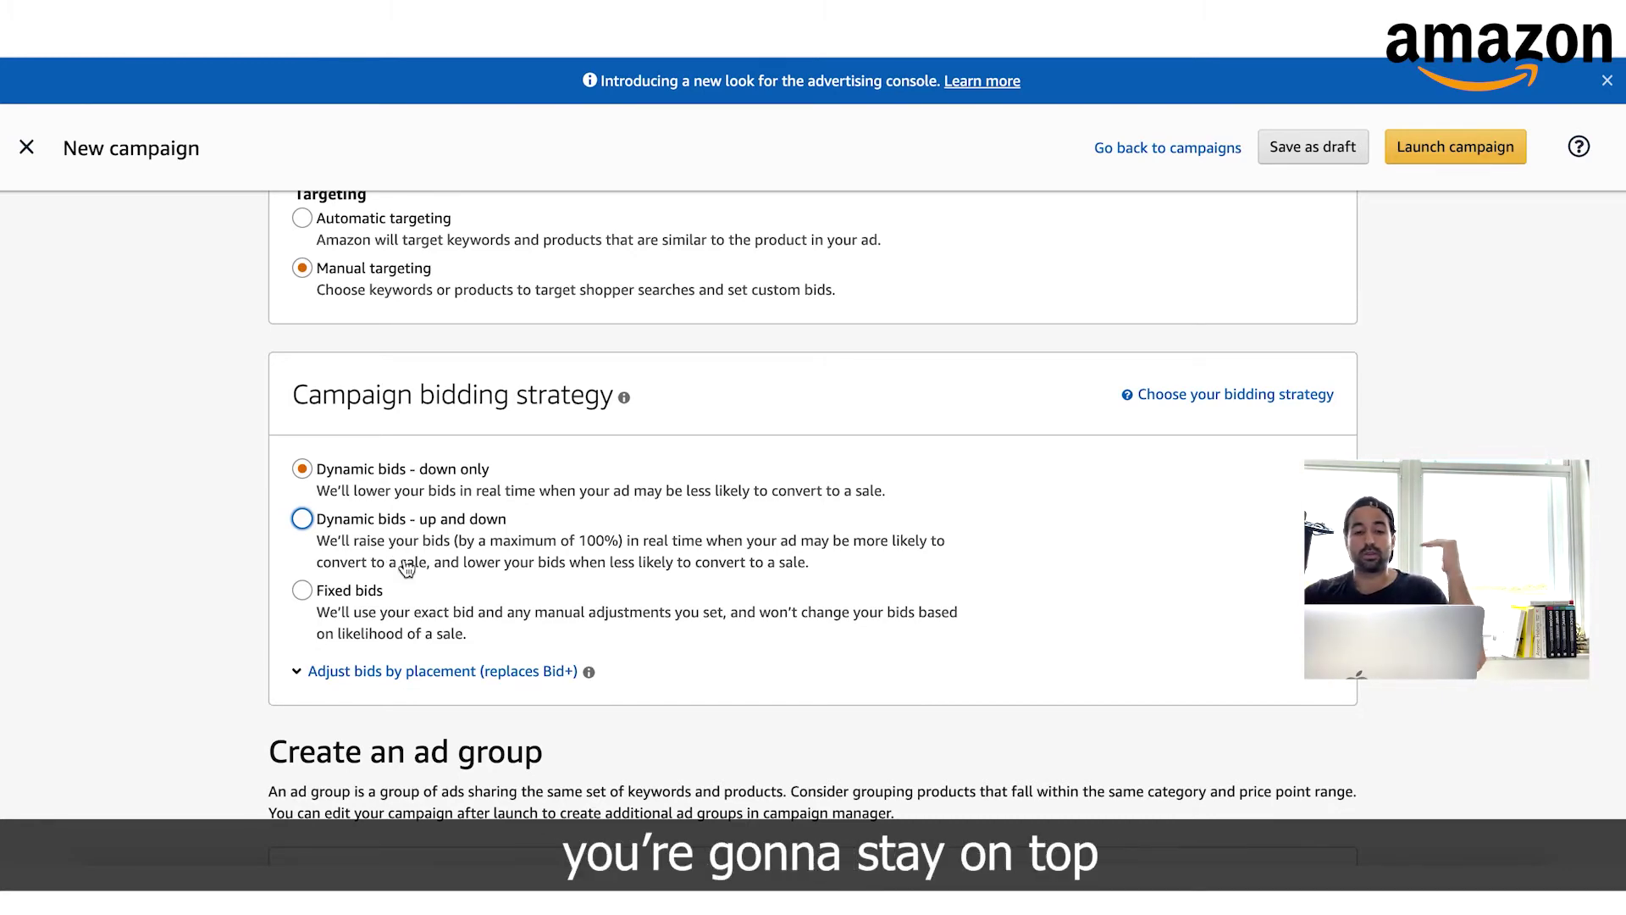
scroll(615, 548, "down", 2)
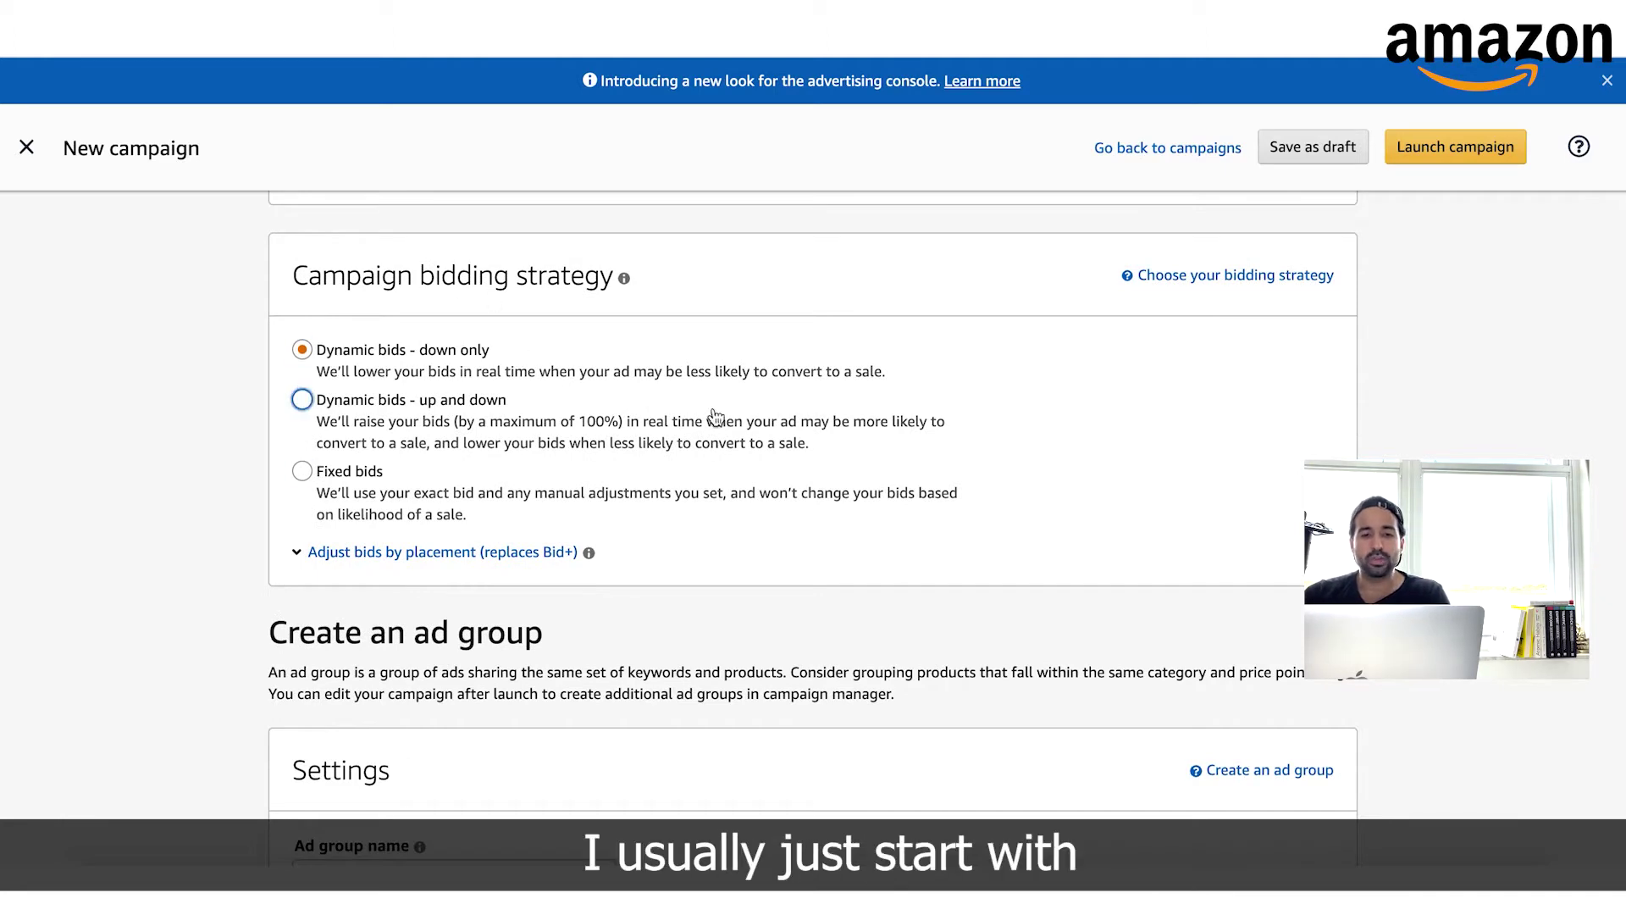
scroll(719, 415, "down", 2)
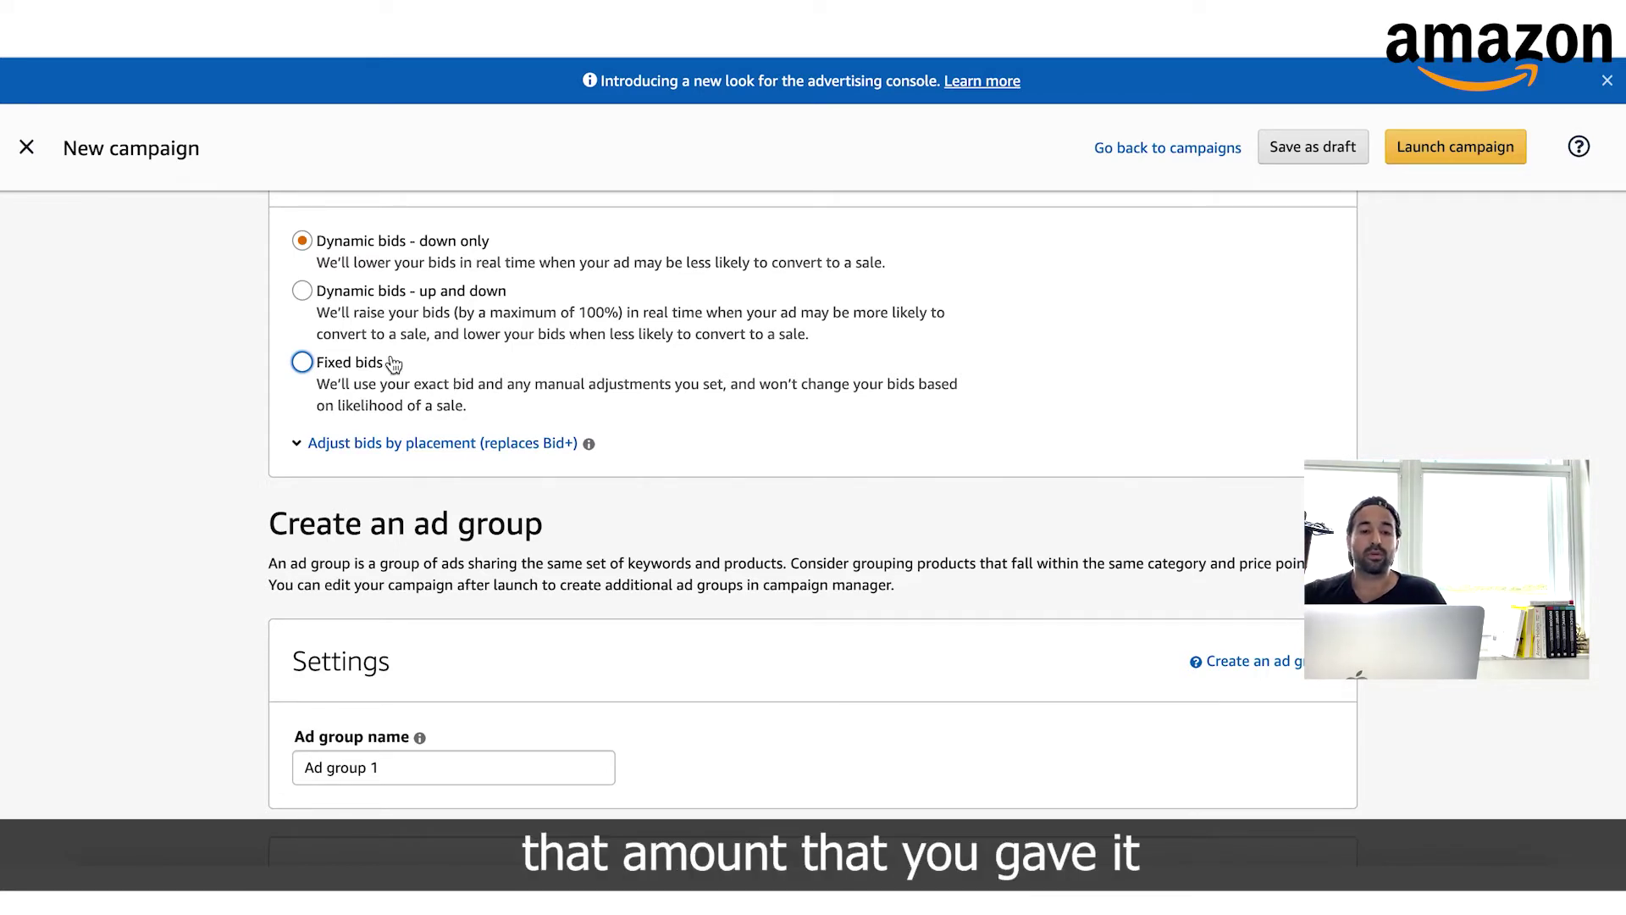
Rename the ad group as "Exact: travel pillow"
scroll(597, 512, "down", 3)
left_click(401, 526)
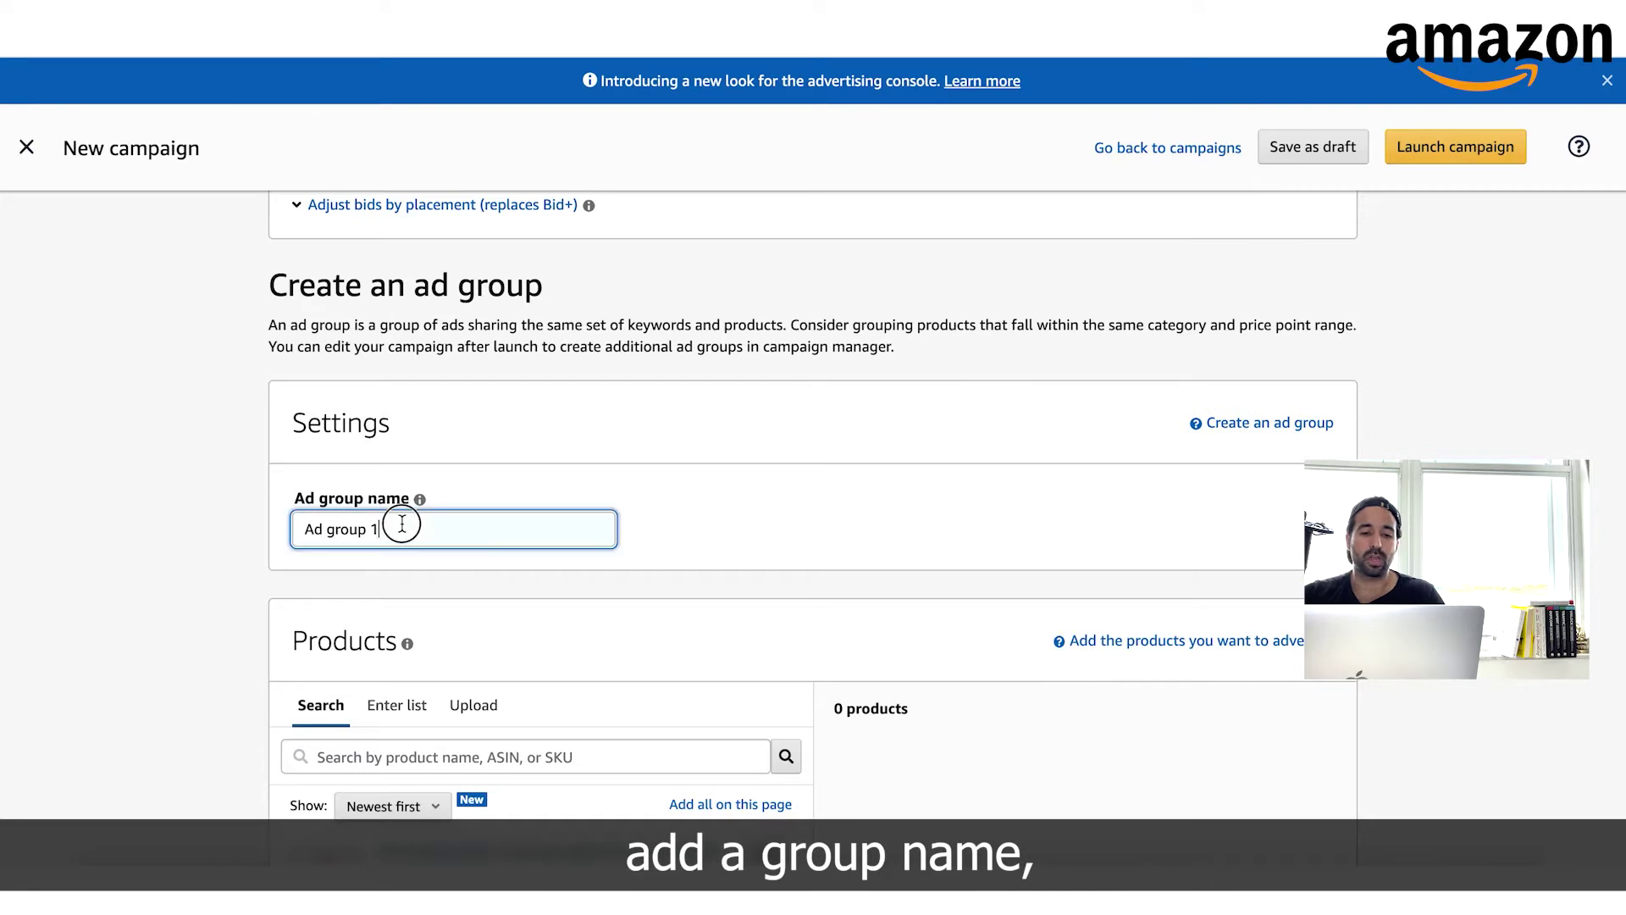
key("ctrl+a")
key("BackSpace")
type("Exact")
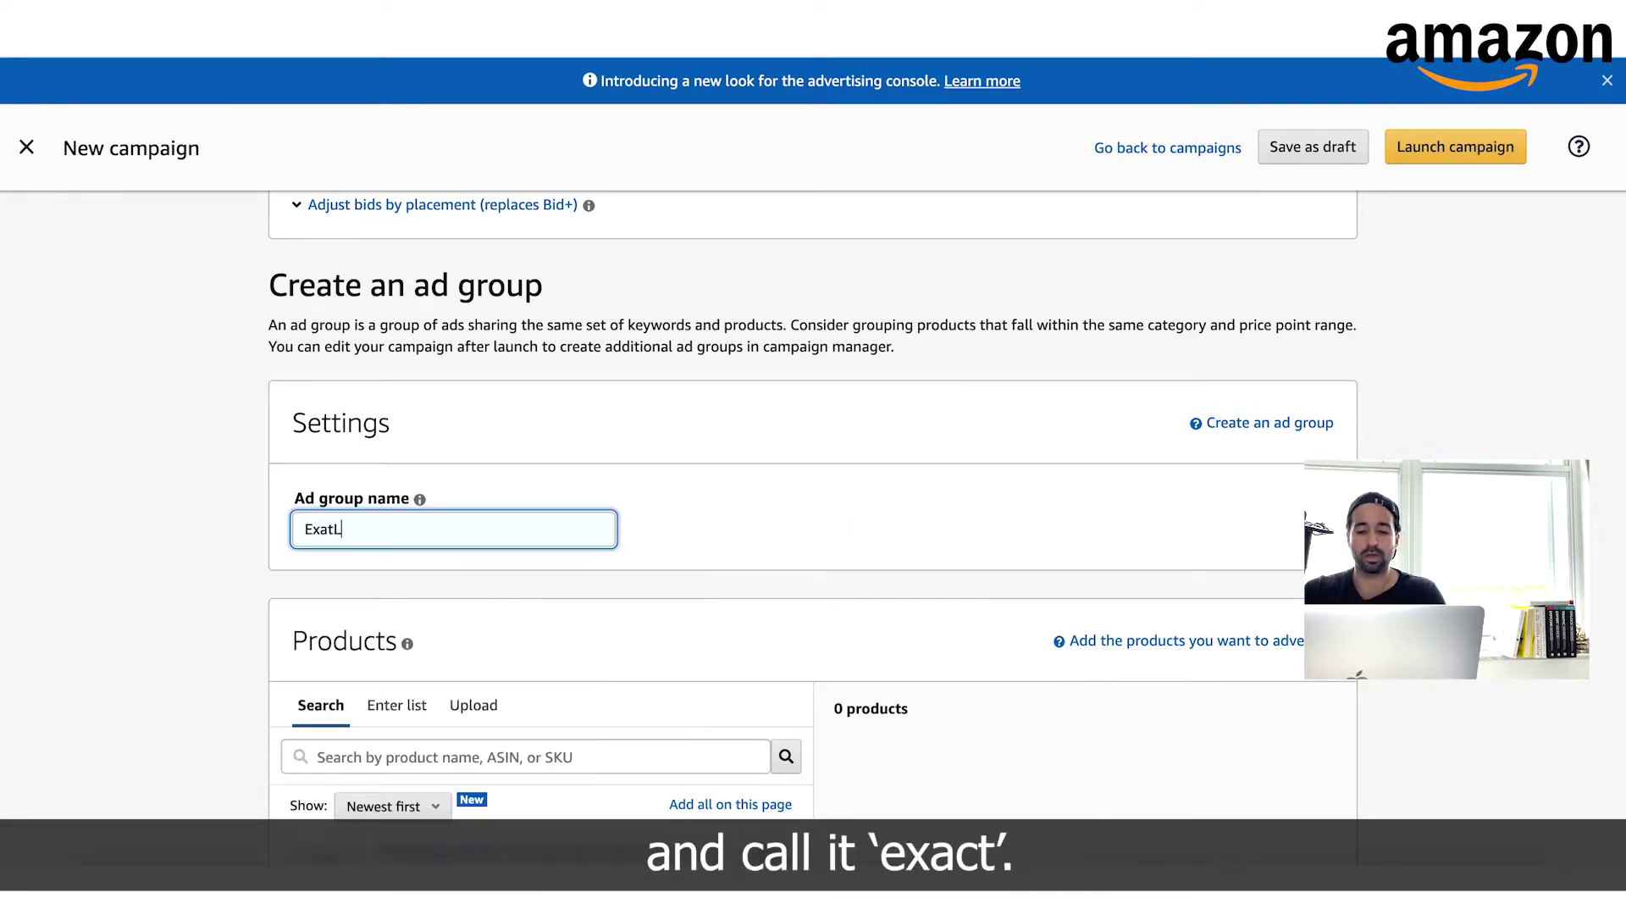
key("BackSpace")
key("BackSpace")
type("ctL")
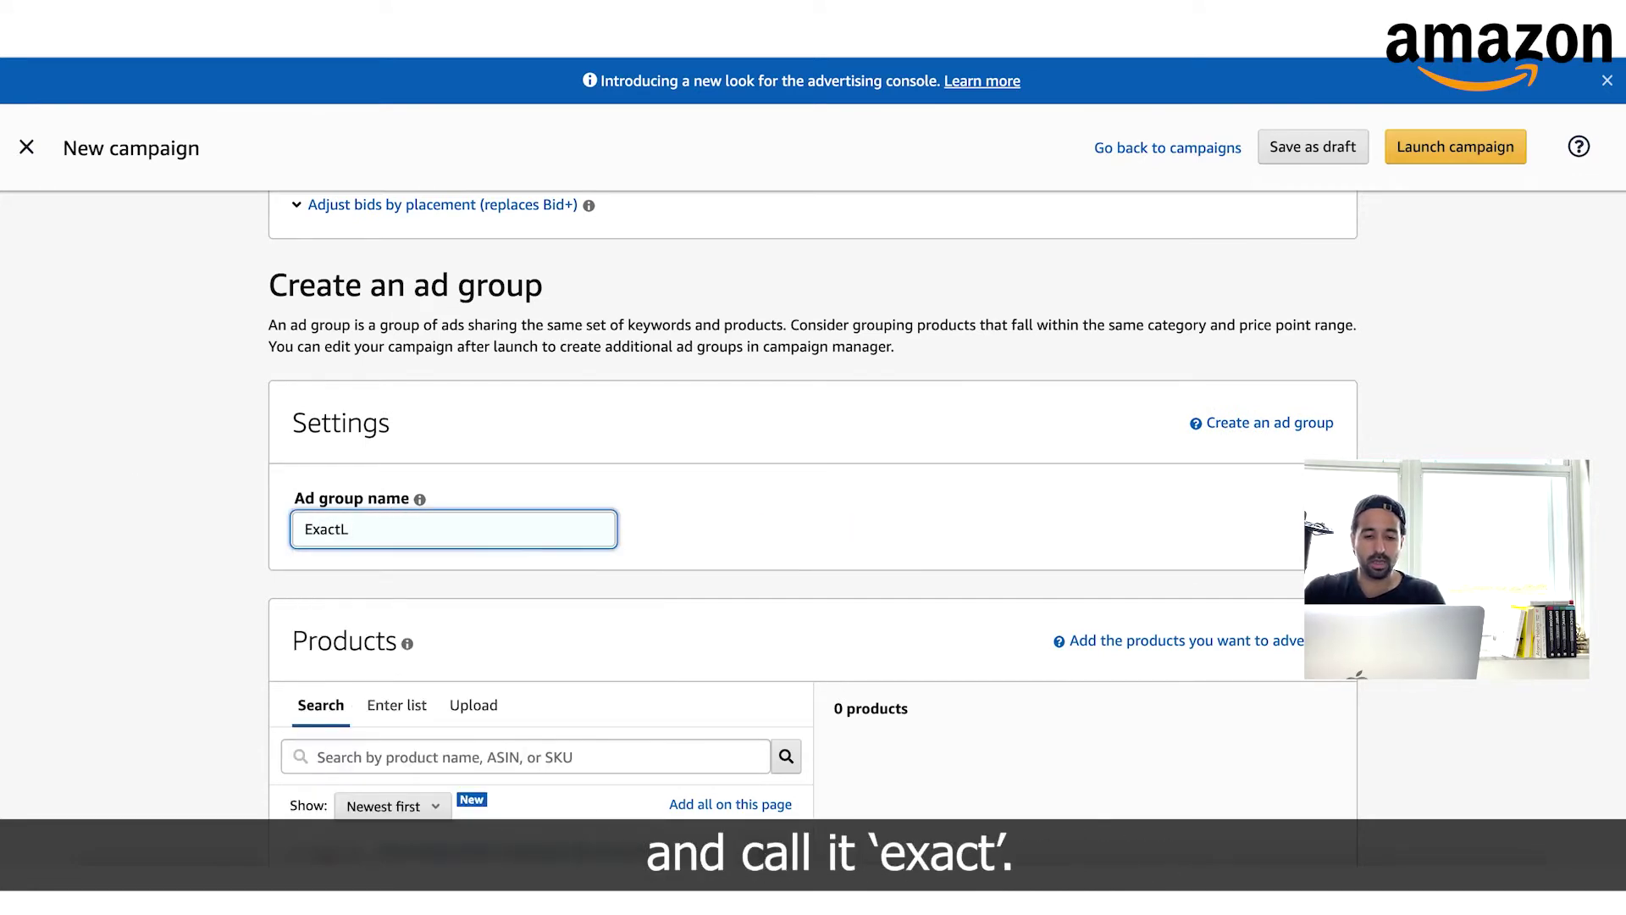
key("BackSpace")
type(": ")
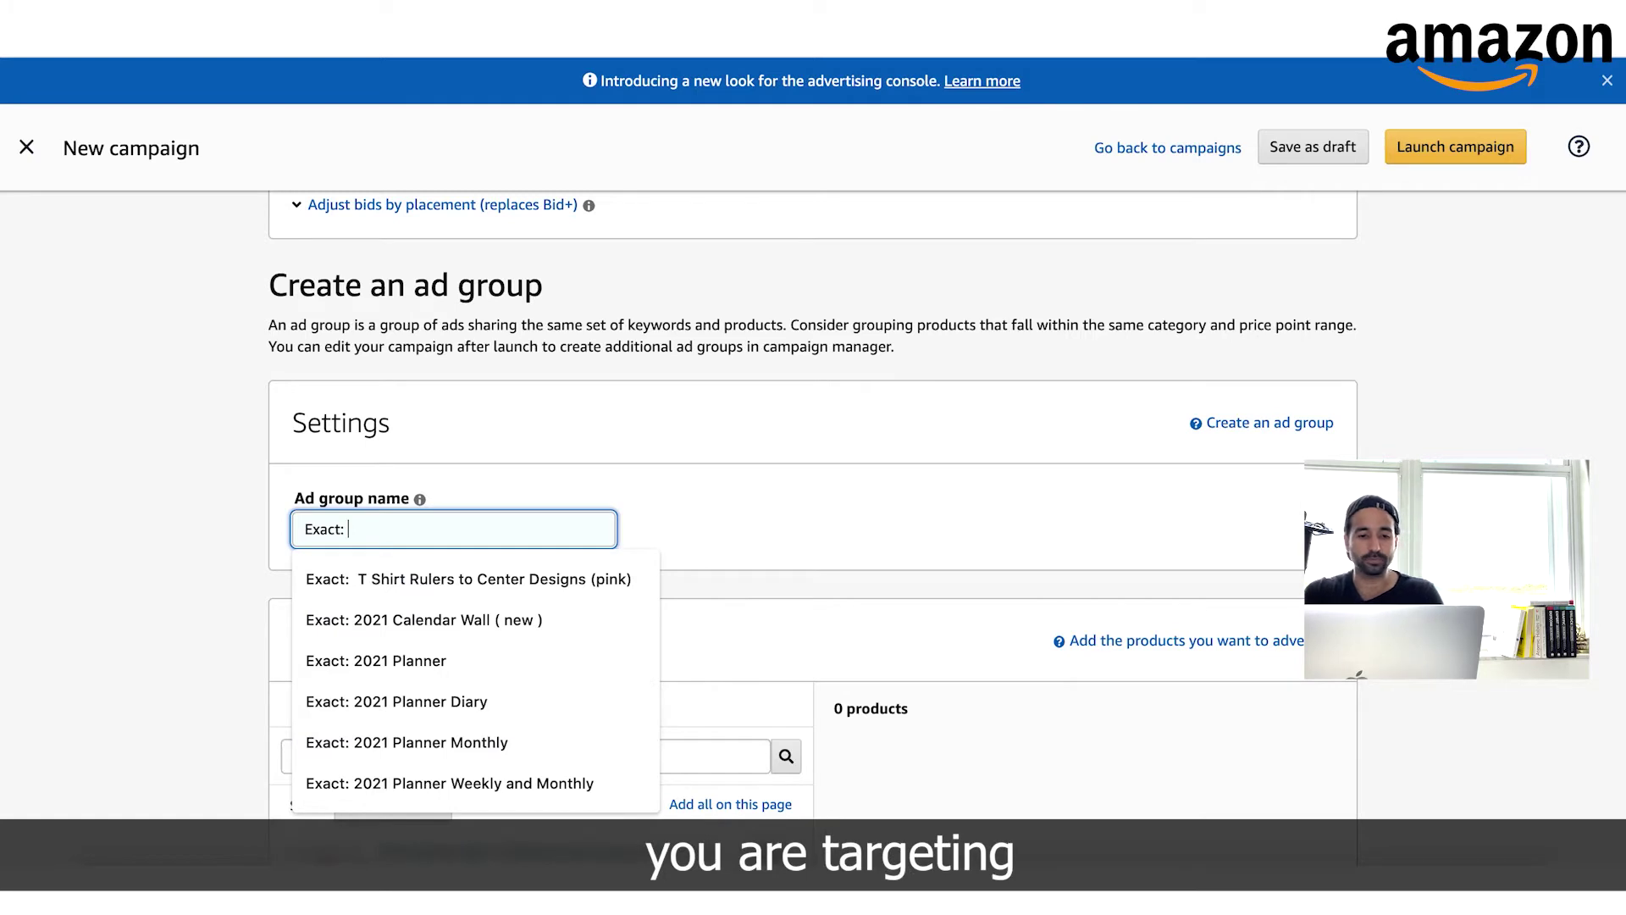
type("t")
key("BackSpace")
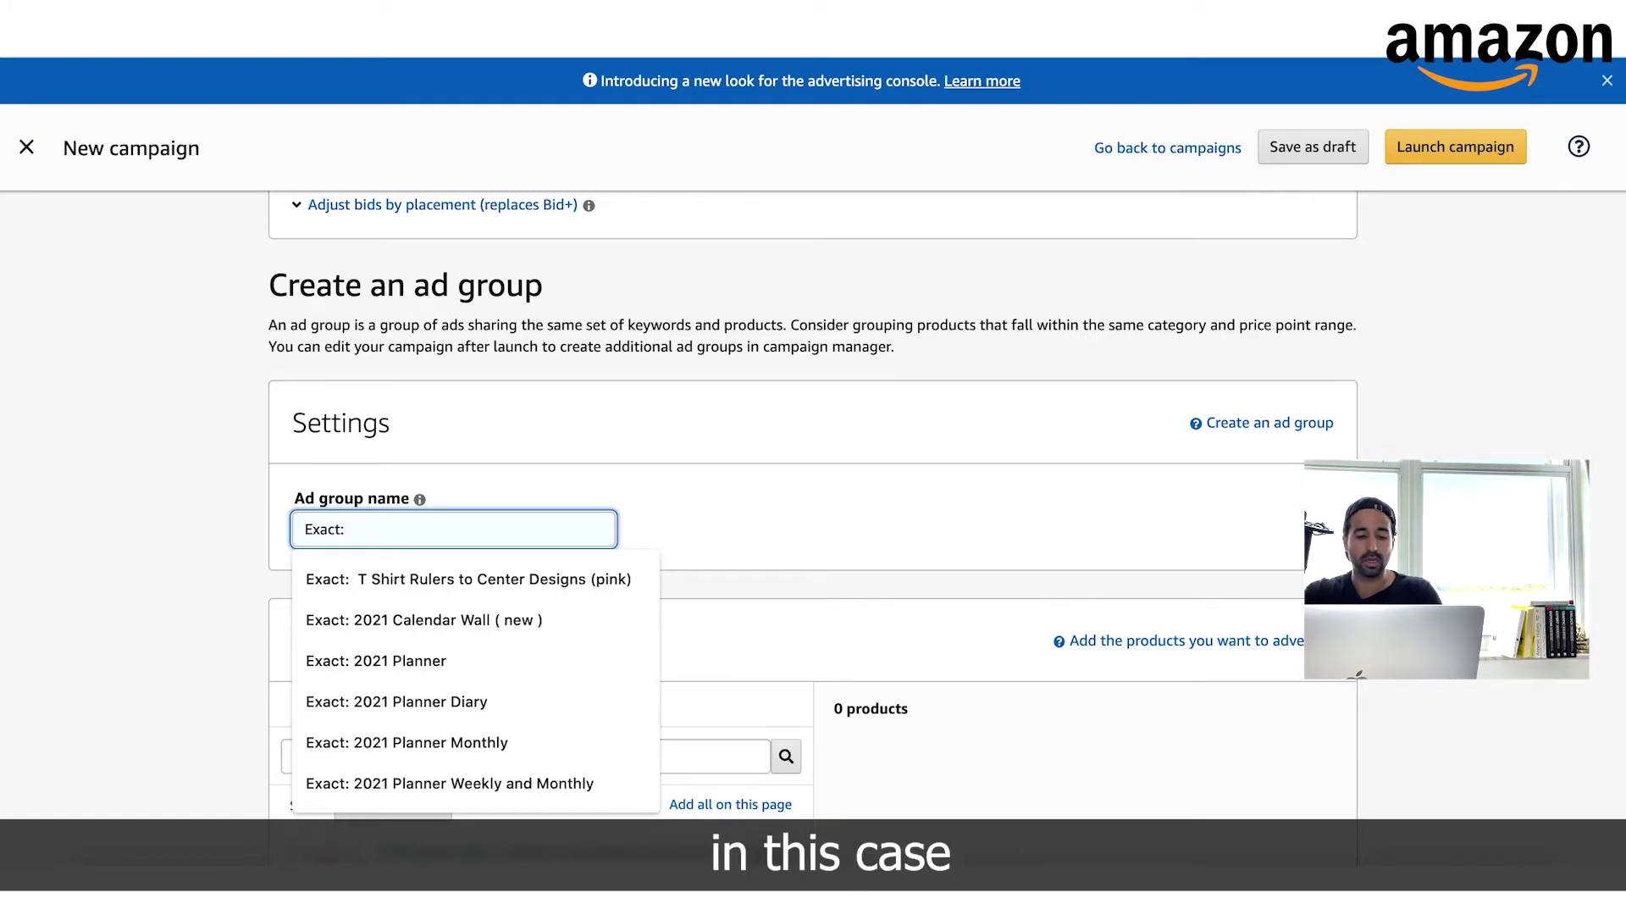
type("tracel")
key("BackSpace")
key("BackSpace")
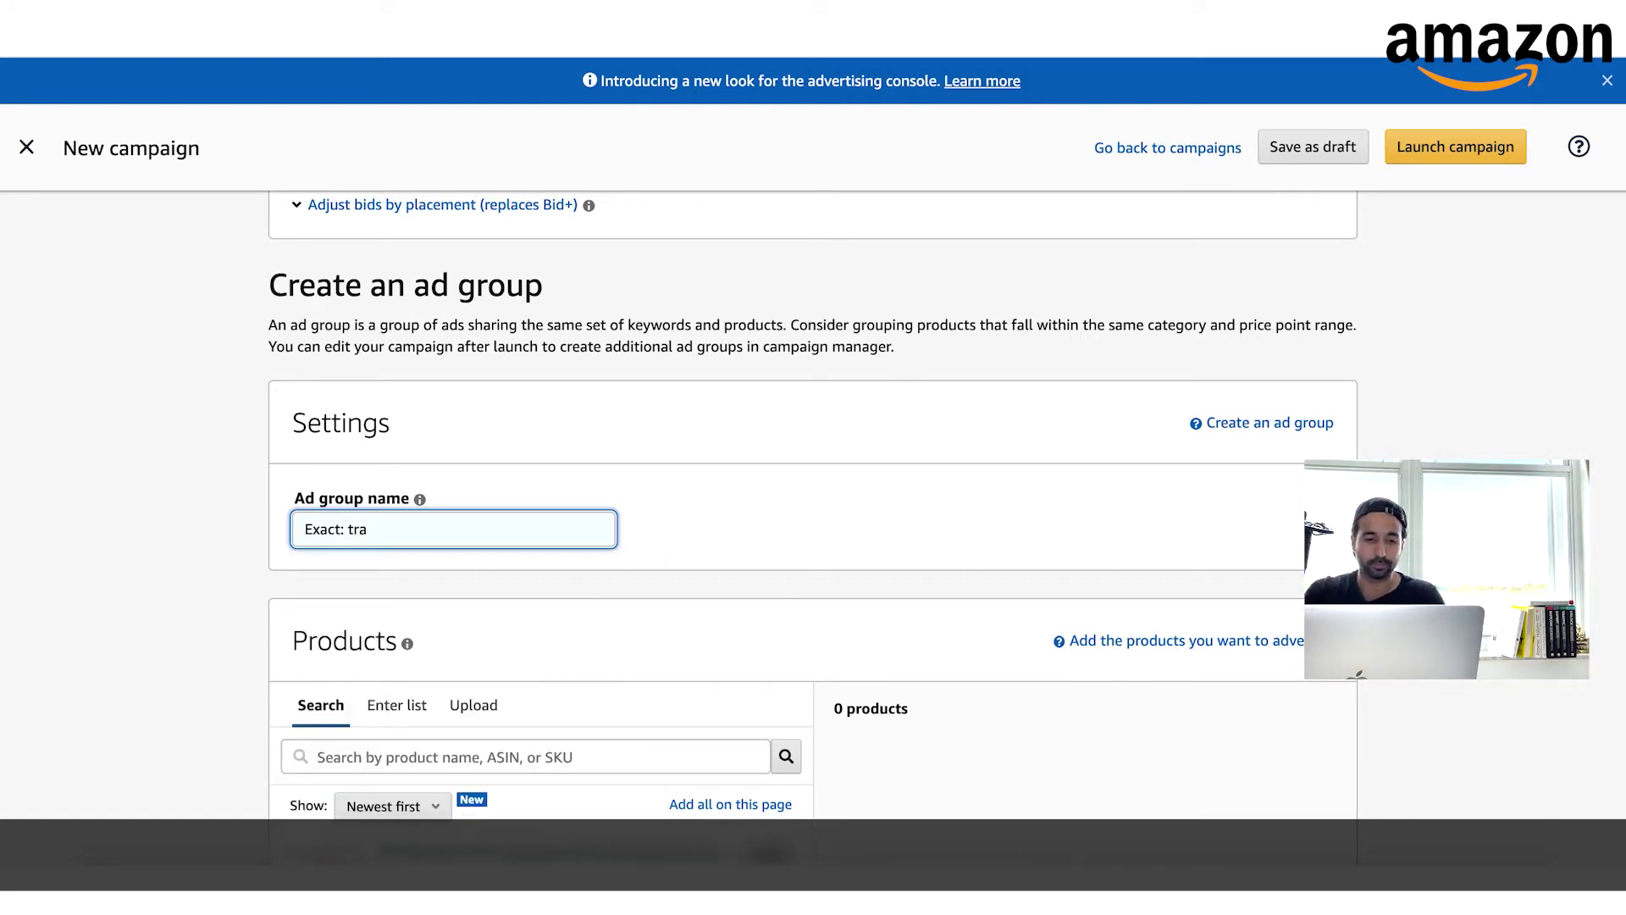
type("vel p")
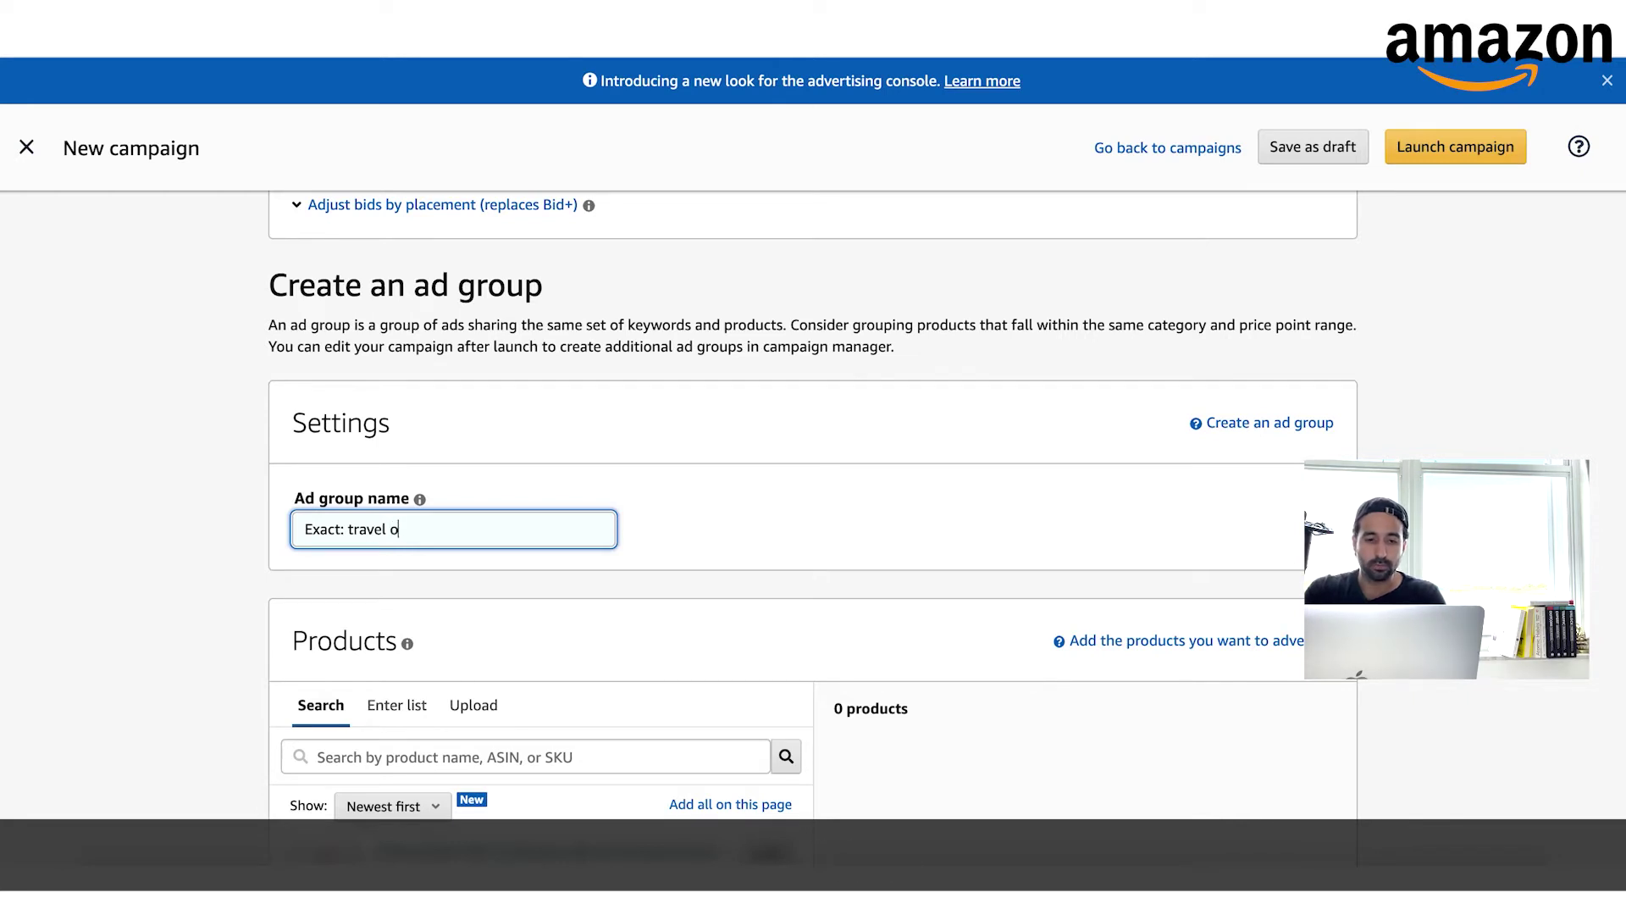
type("illow")
left_click(877, 578)
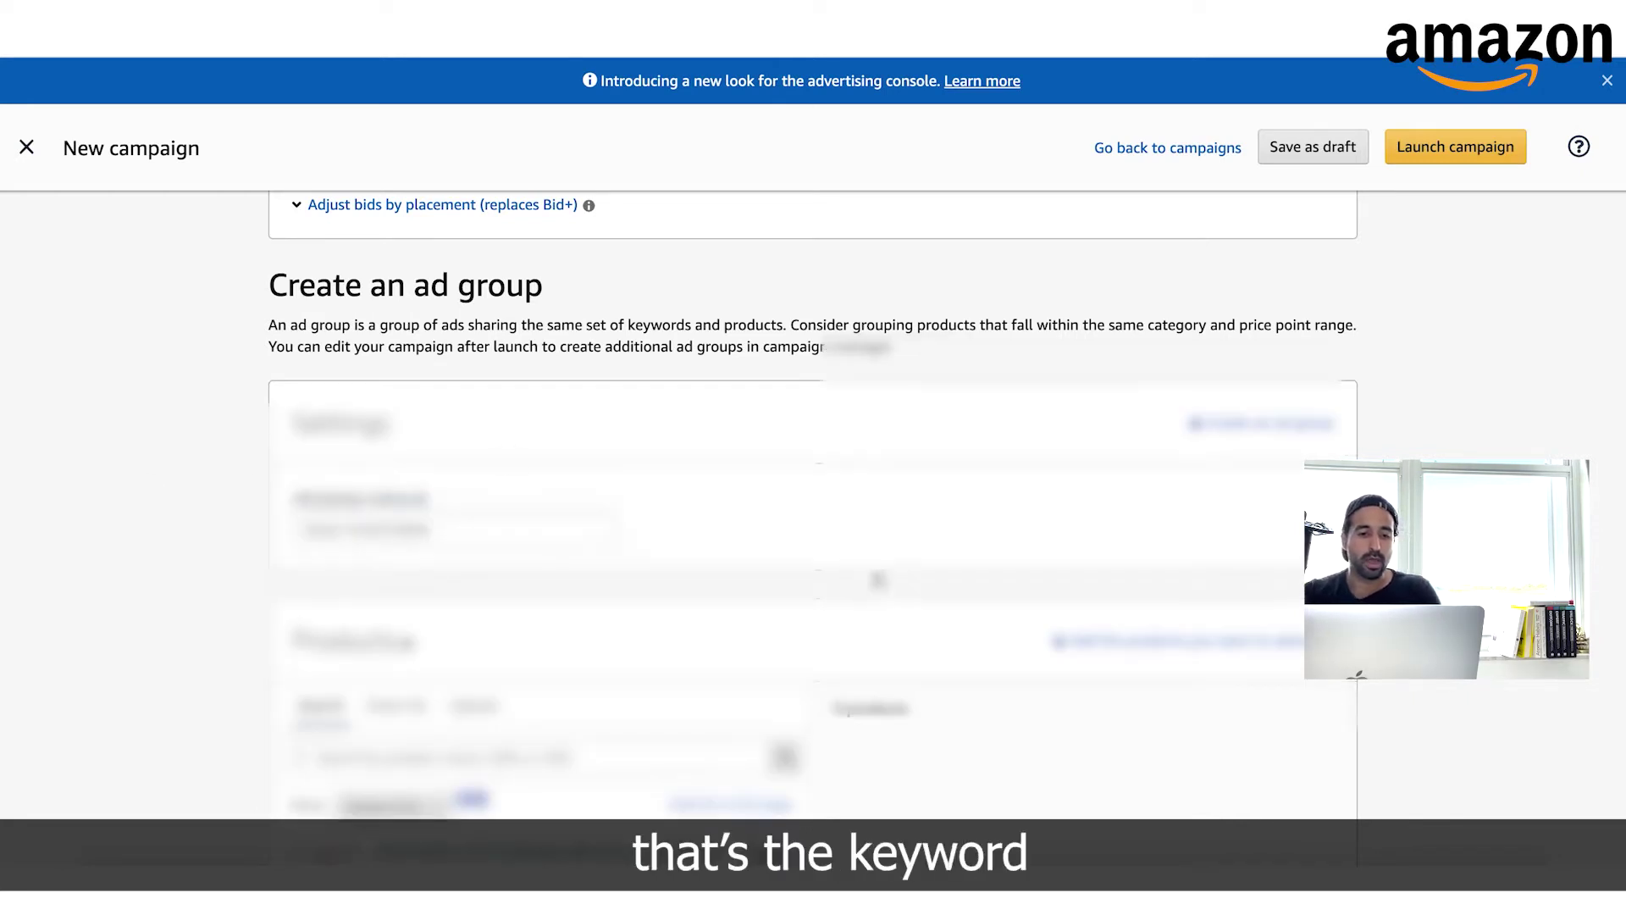
Add one product from the product list to the ad group for advertising
scroll(877, 579, "down", 3)
scroll(742, 675, "down", 1)
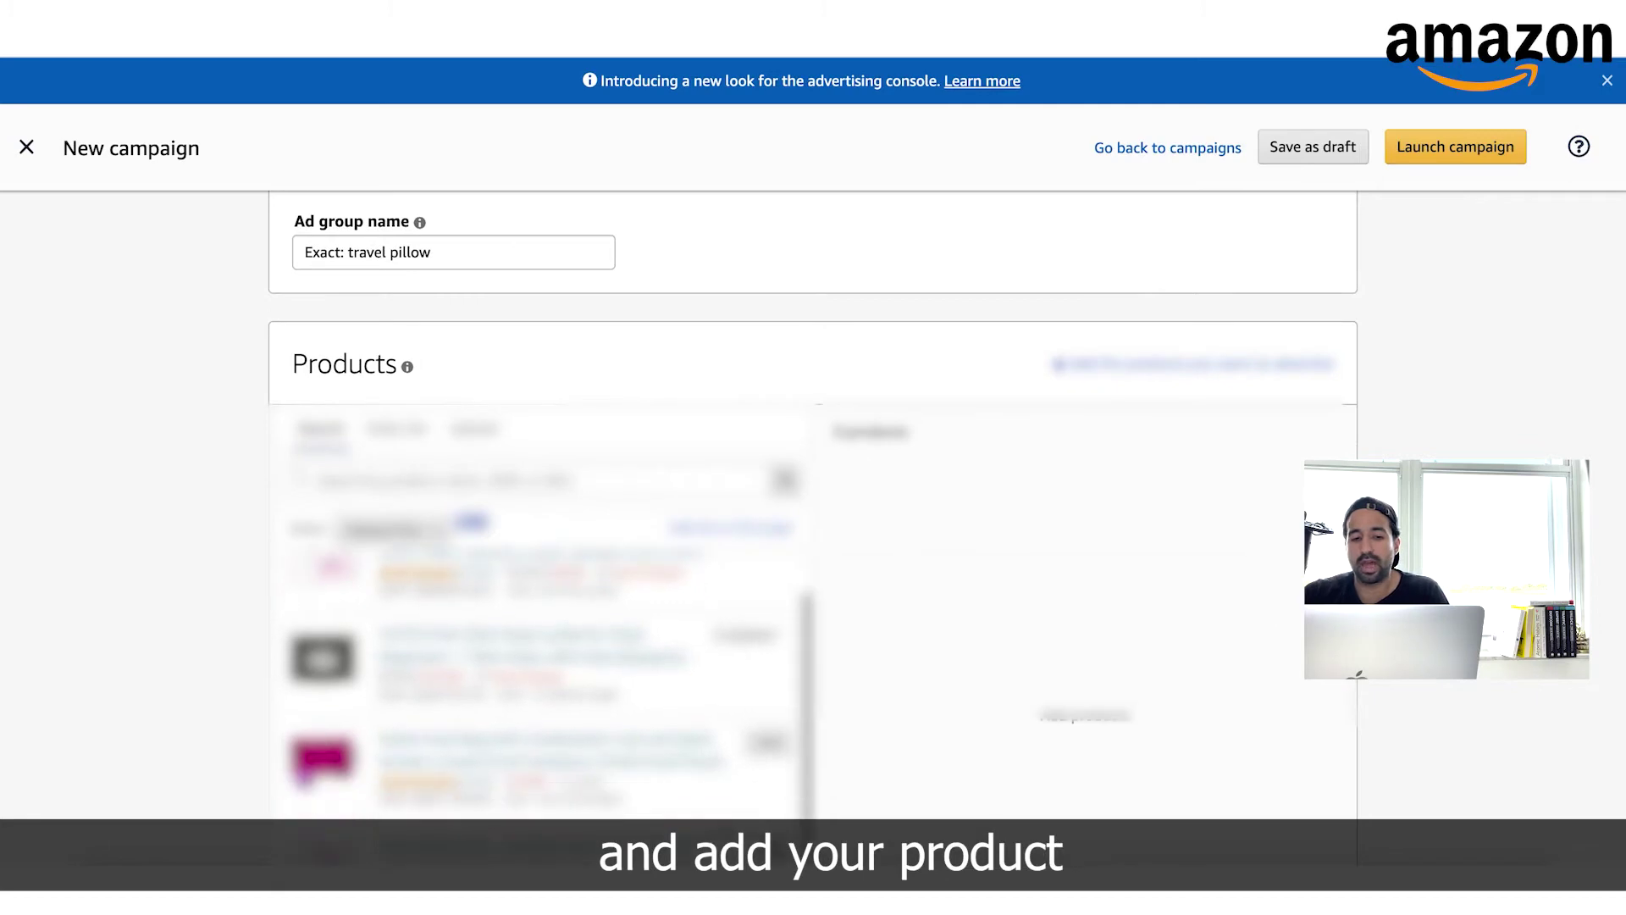
left_click(746, 743)
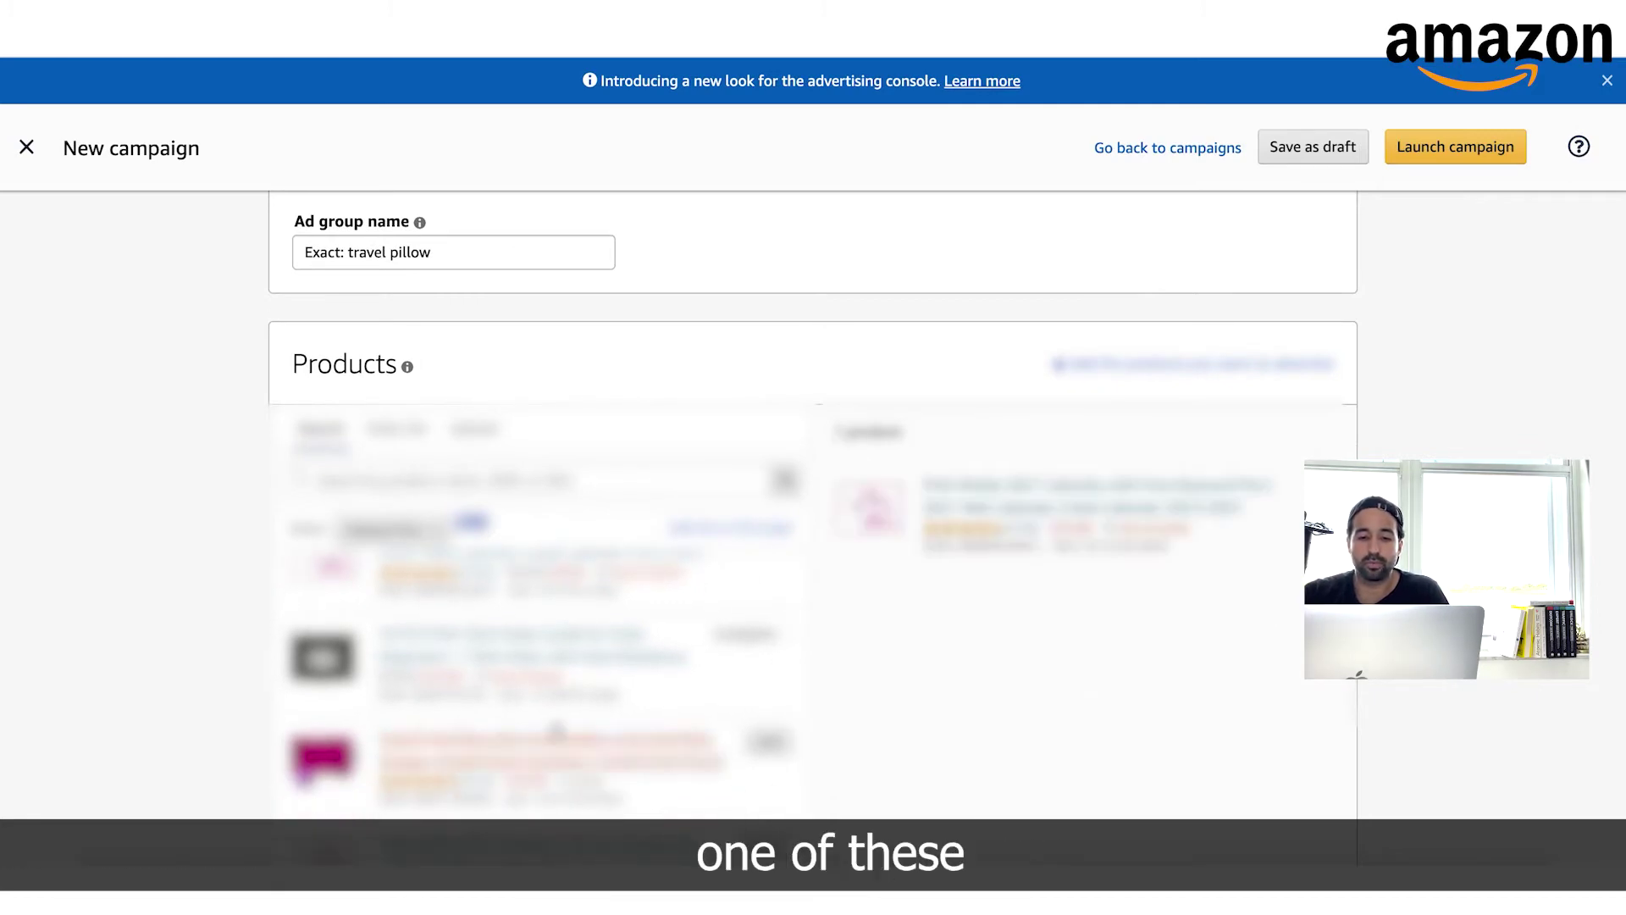
scroll(696, 682, "down", 2)
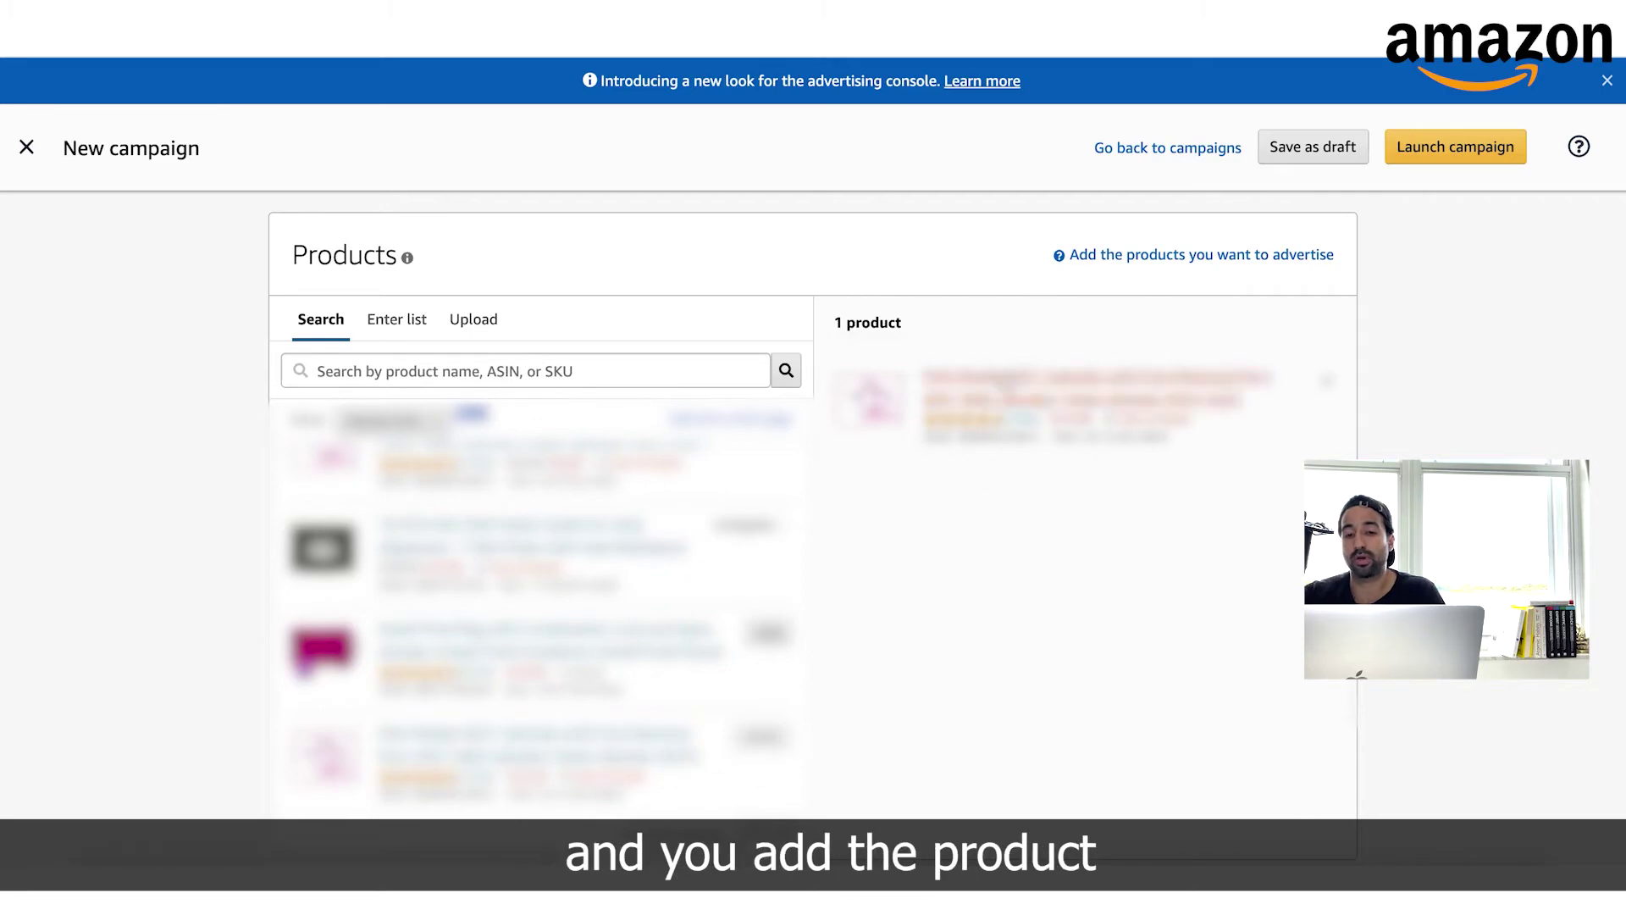
Keep keyword targeting, switch keyword entry to a custom list, and exclude Broad and Phrase so only Exact match remains
scroll(714, 487, "down", 10)
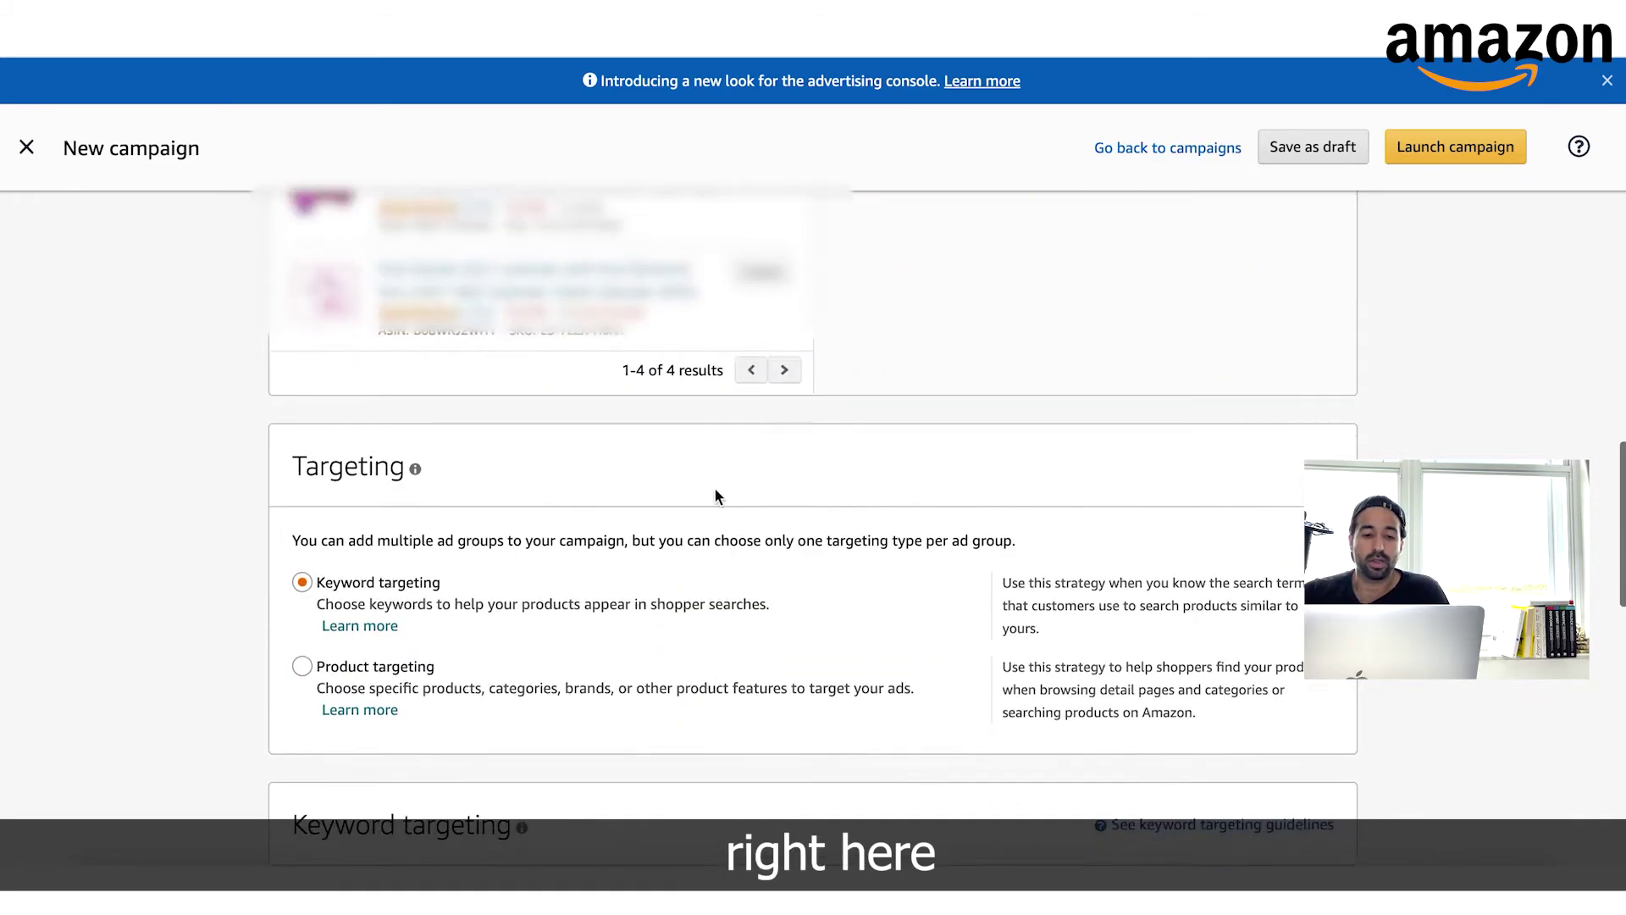
scroll(573, 508, "down", 2)
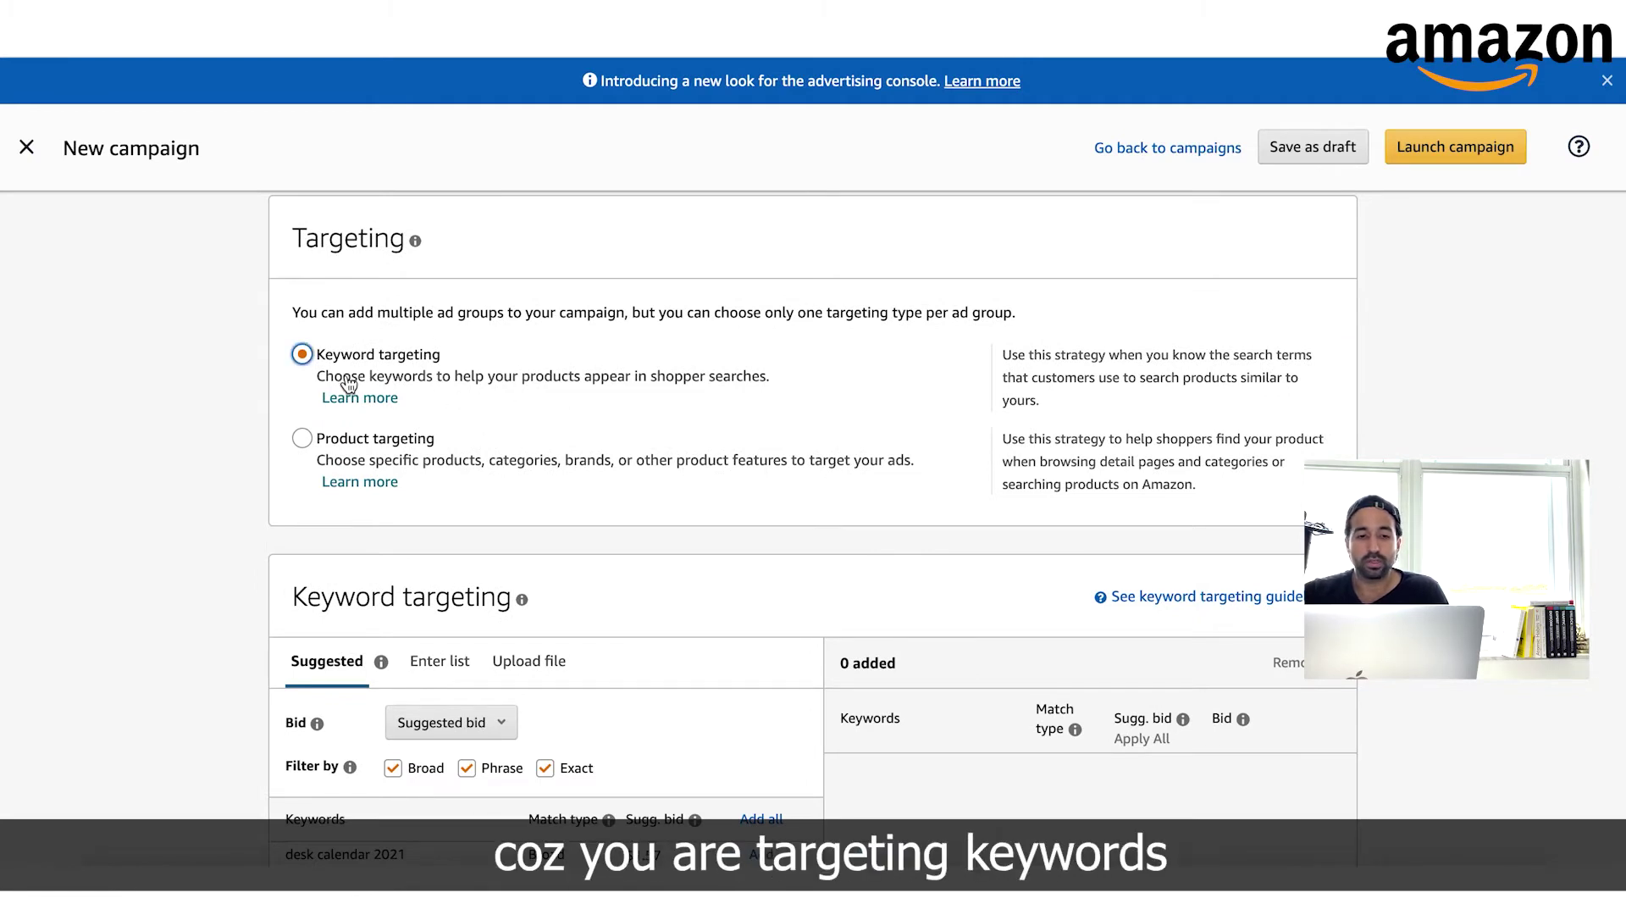
scroll(551, 465, "down", 3)
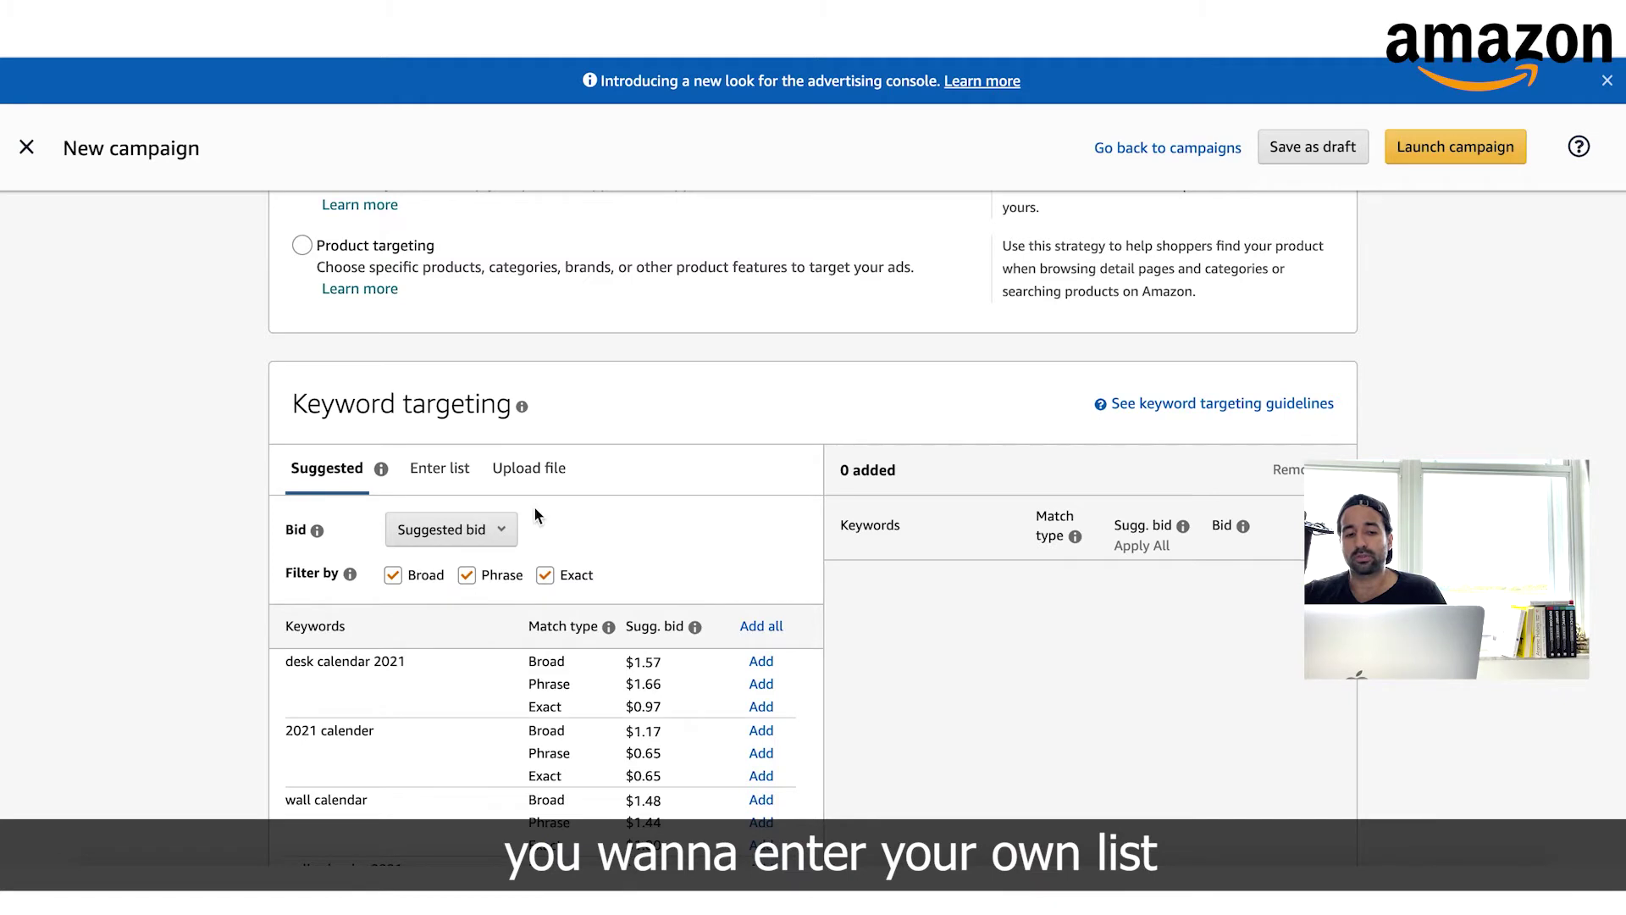
scroll(576, 413, "down", 2)
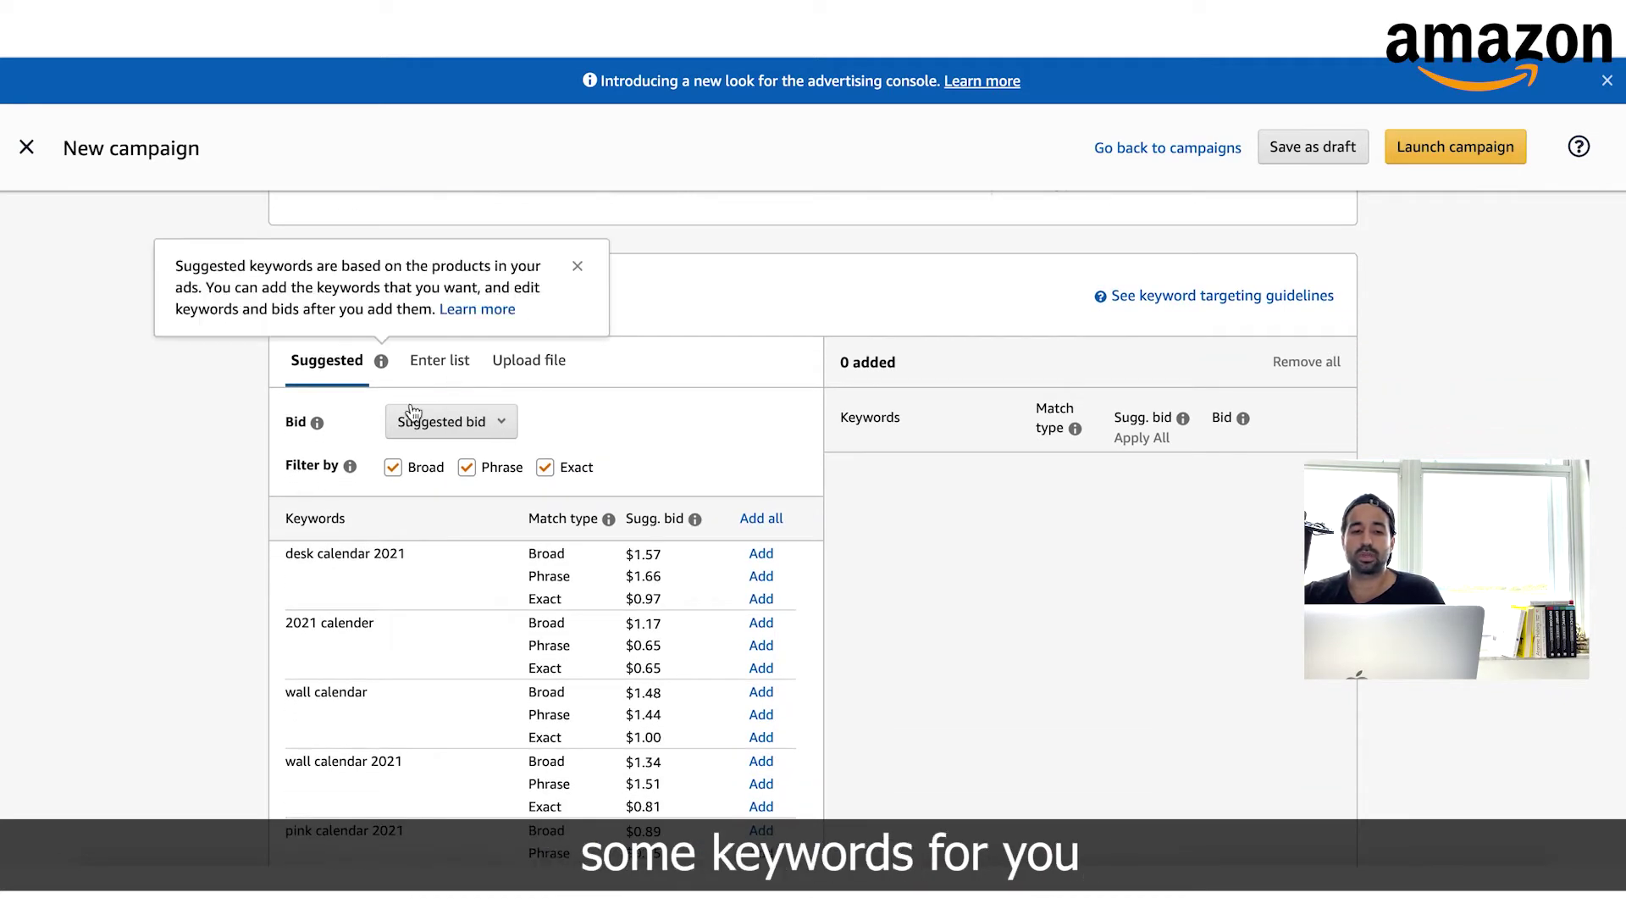
left_click(436, 371)
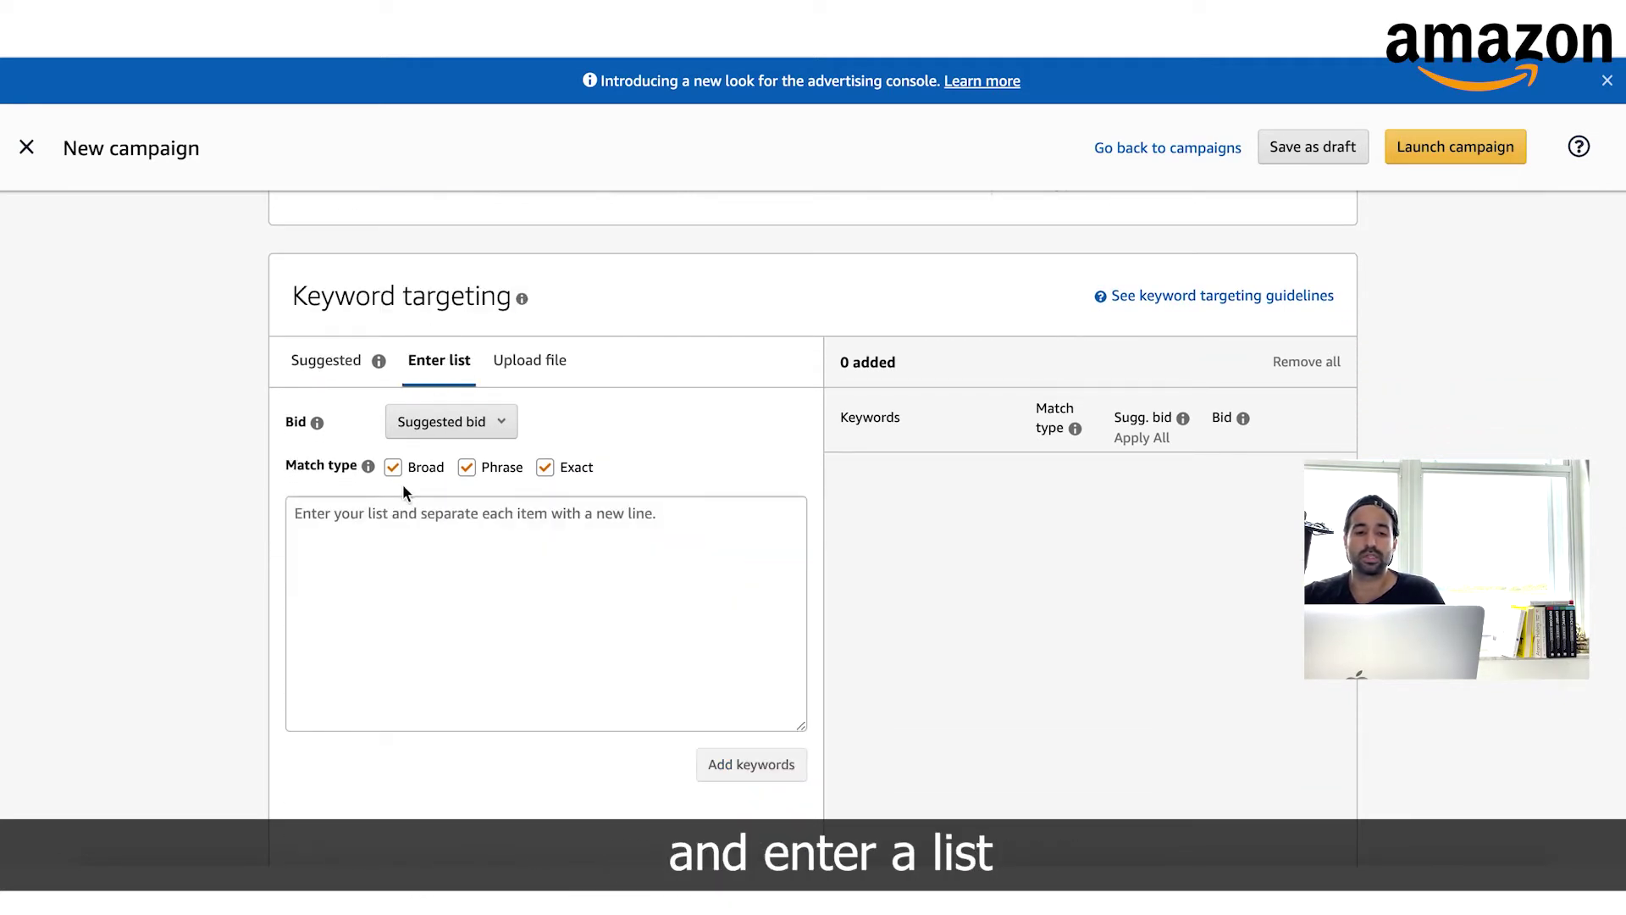
left_click(398, 467)
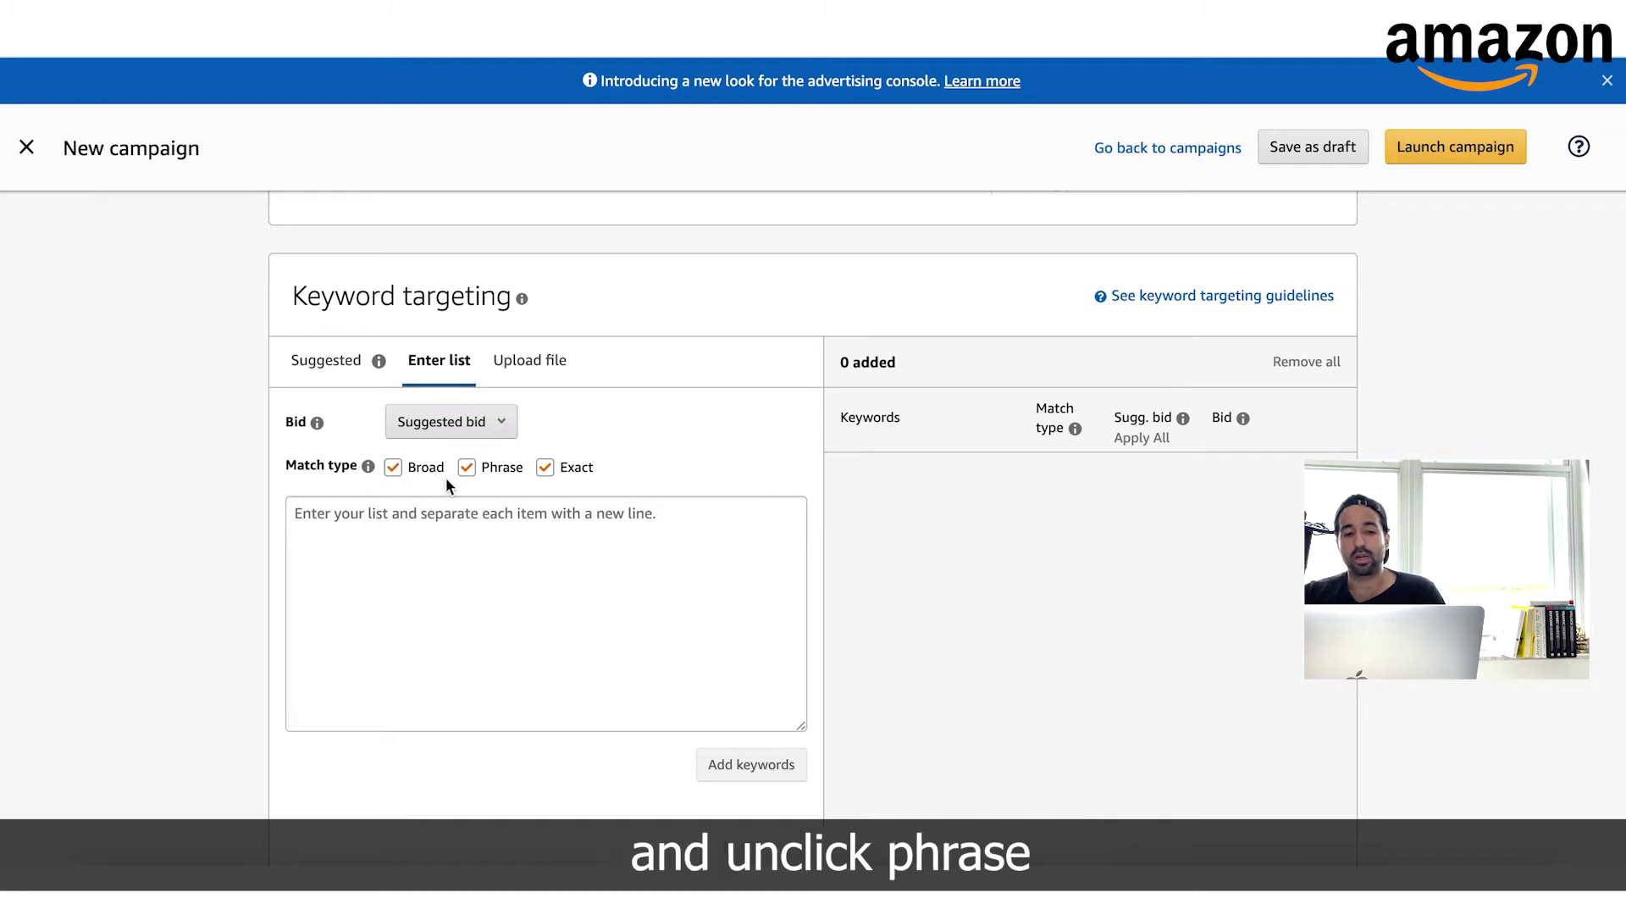
left_click(468, 467)
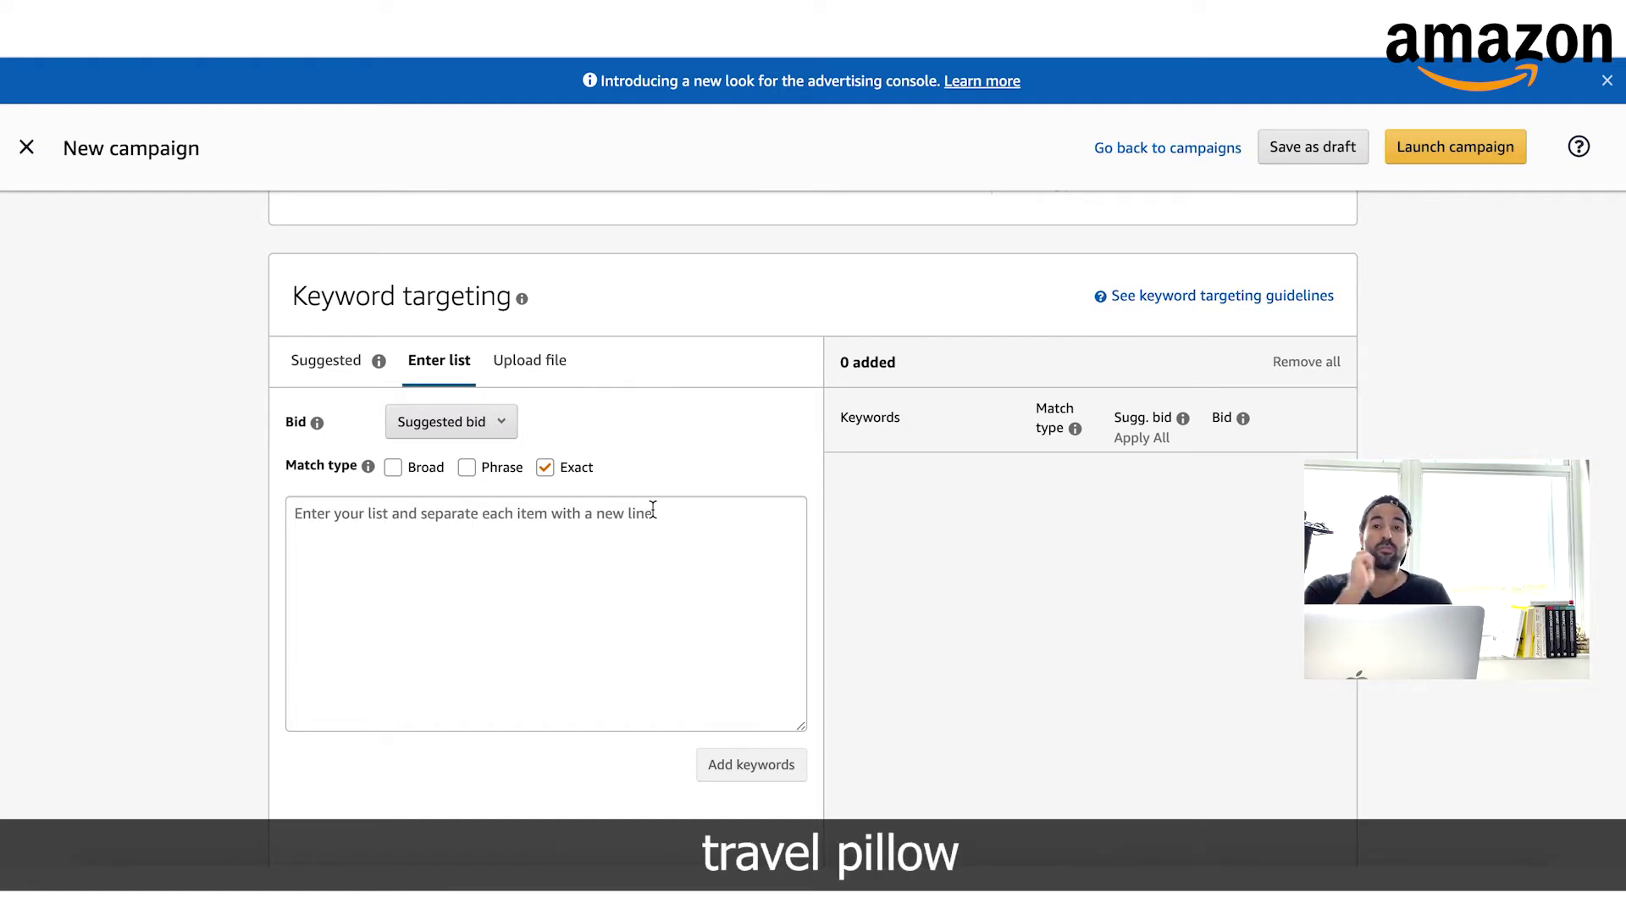
Enter "travel pillow" in the keyword list and add it to the ad group's targeted keywords
left_click(485, 553)
type("travel")
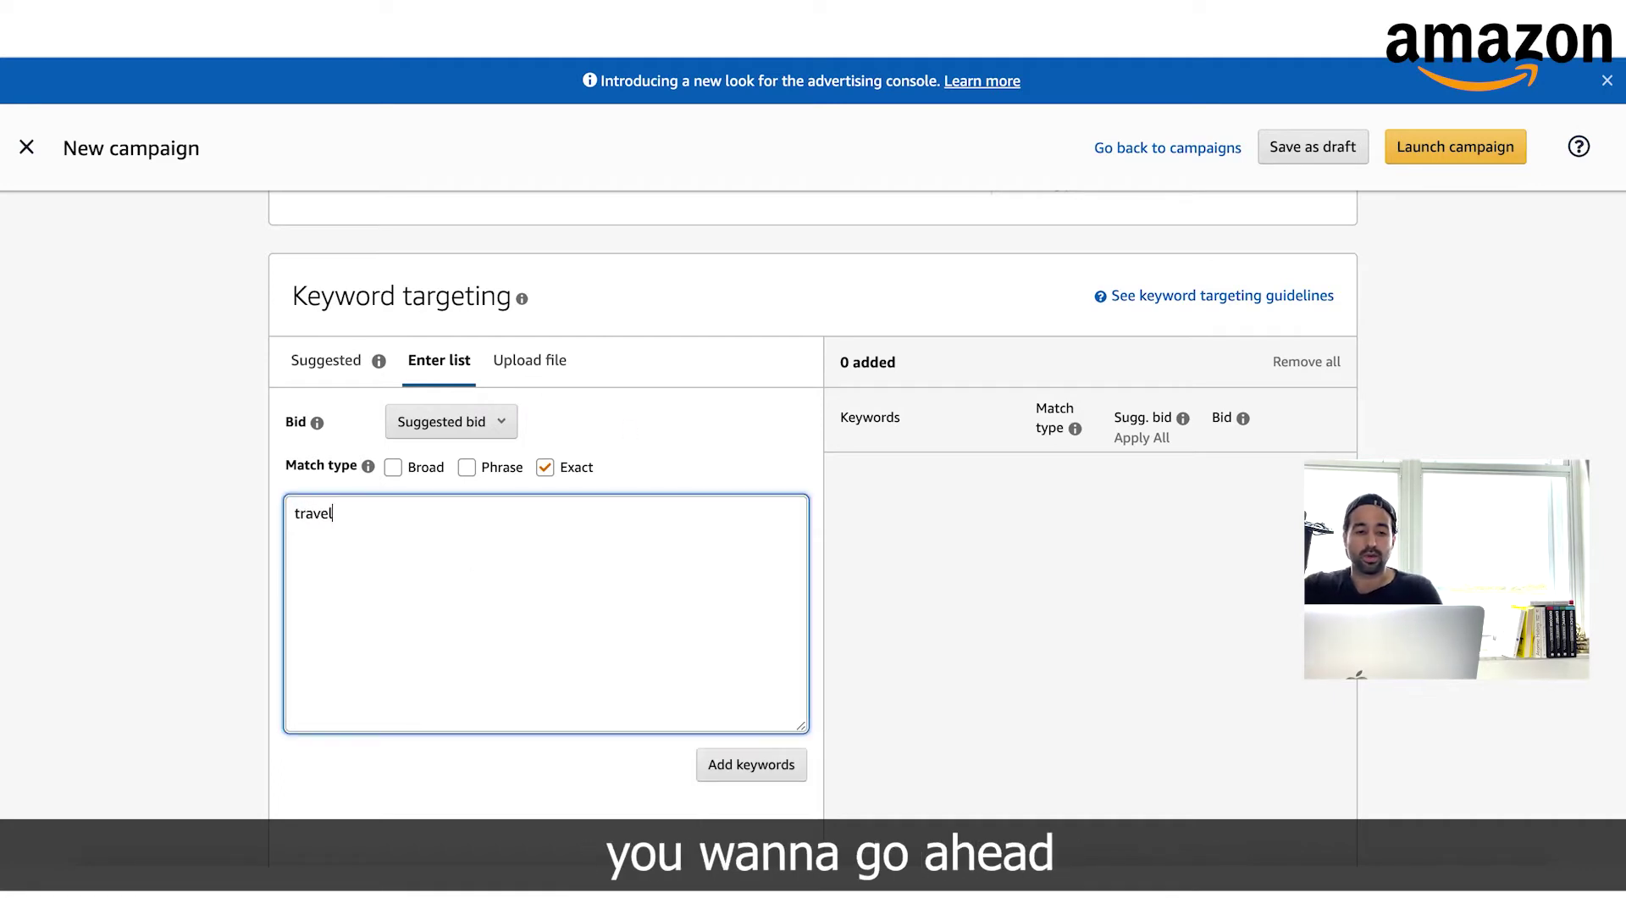
type(" oill")
key("BackSpace")
key("BackSpace")
key("BackSpace")
key("BackSpace")
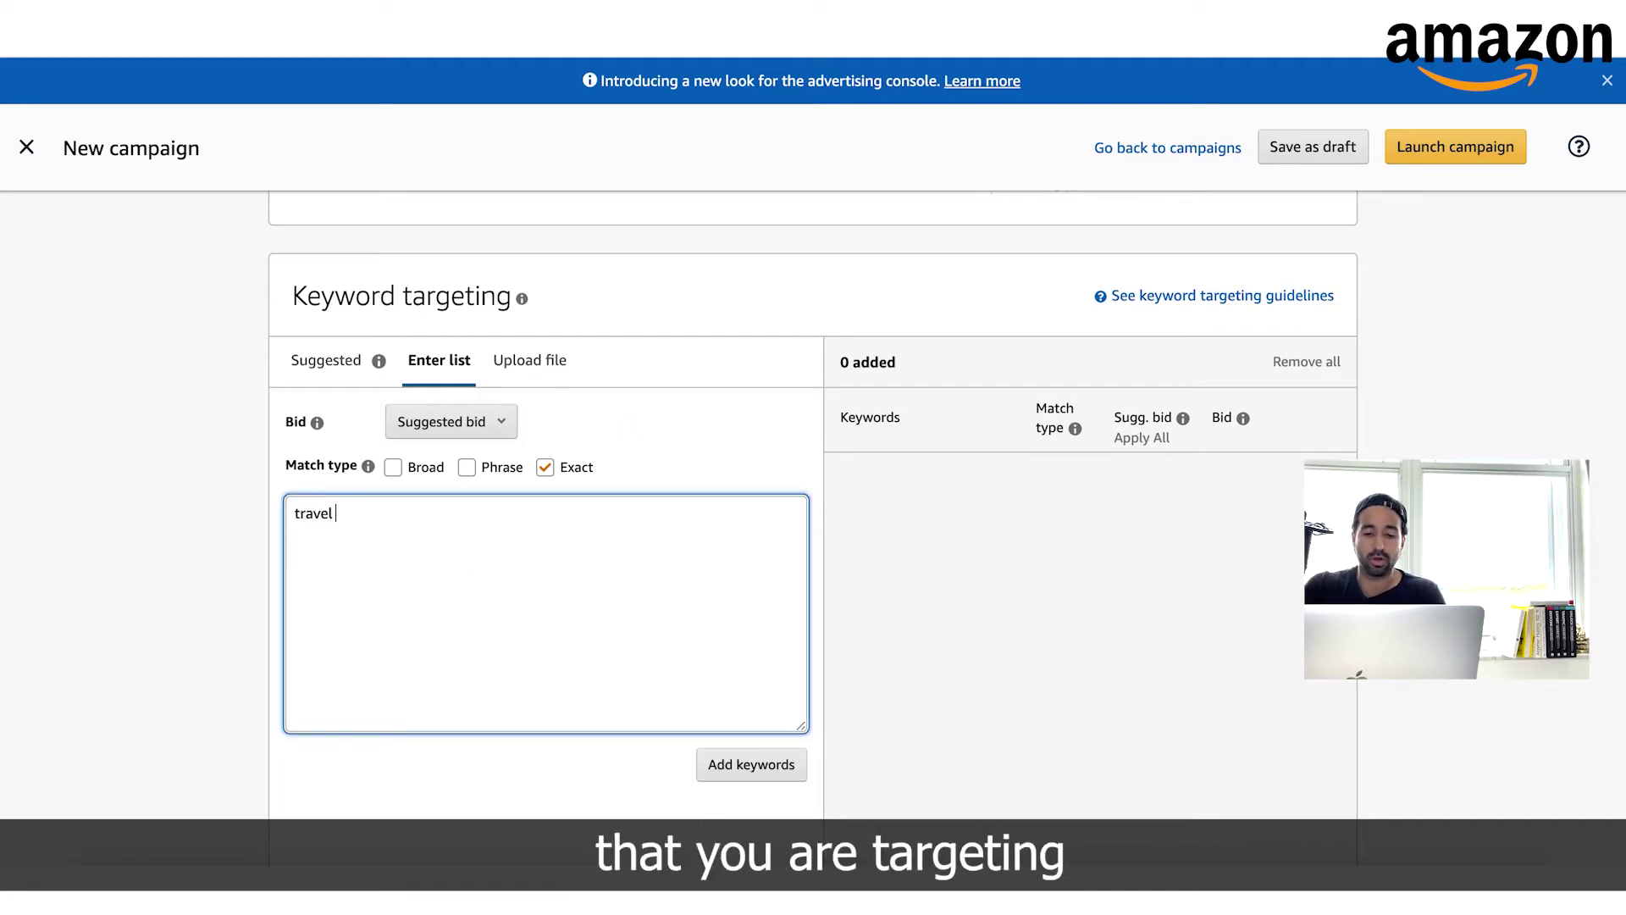
type("op")
key("BackSpace")
key("BackSpace")
type("pillow")
key("BackSpace")
key("BackSpace")
key("BackSpace")
key("BackSpace")
key("BackSpace")
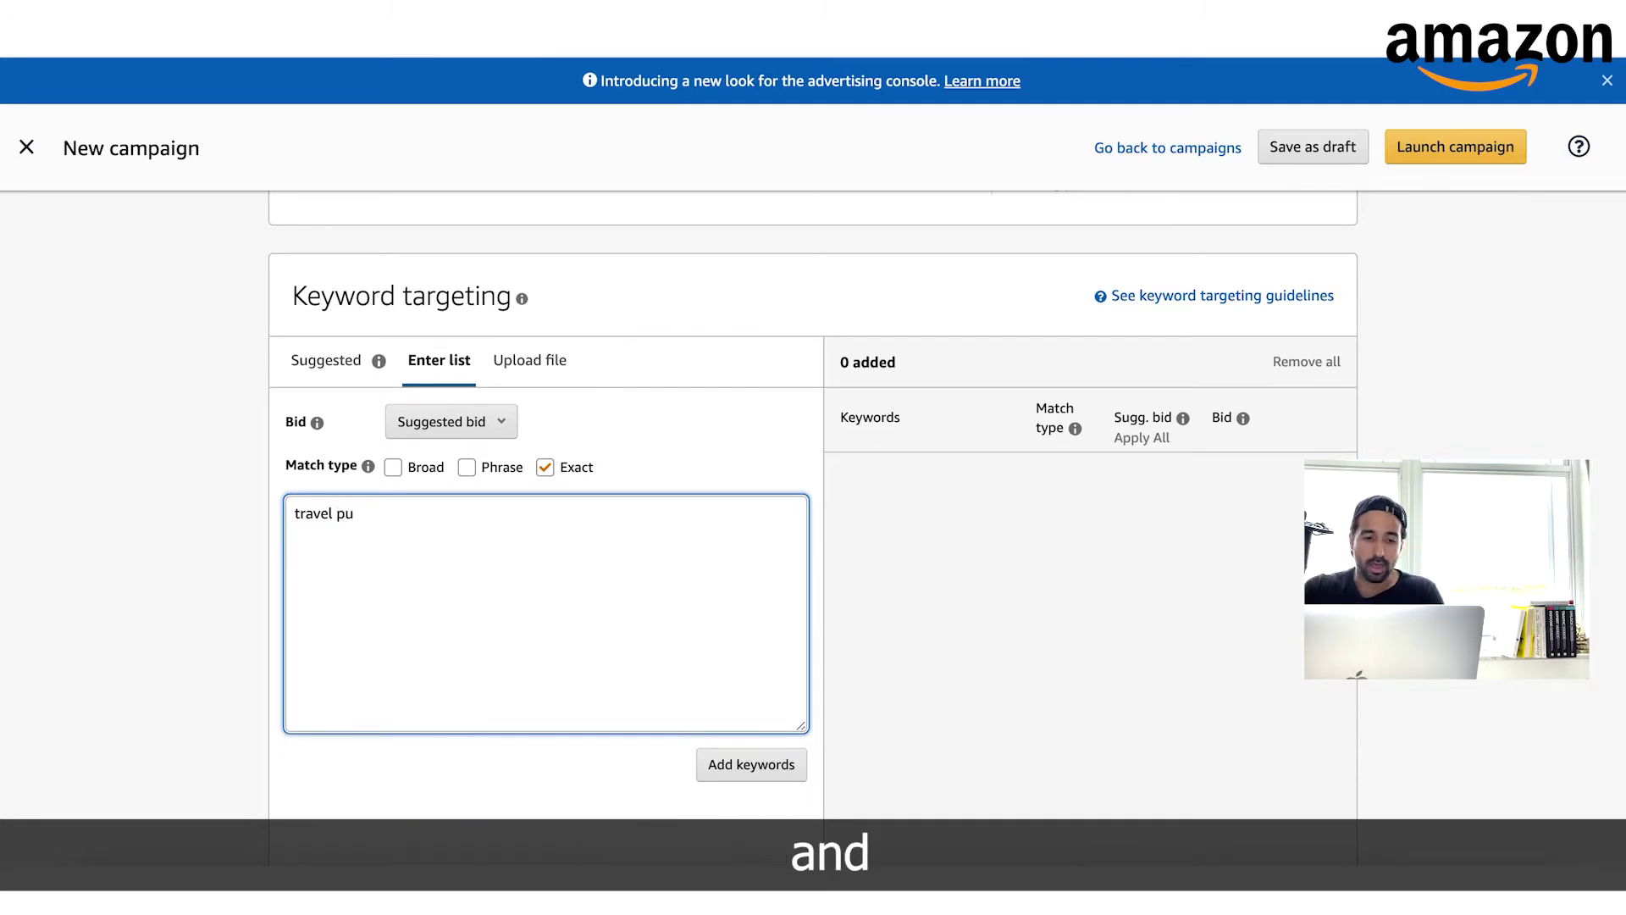
type("illow")
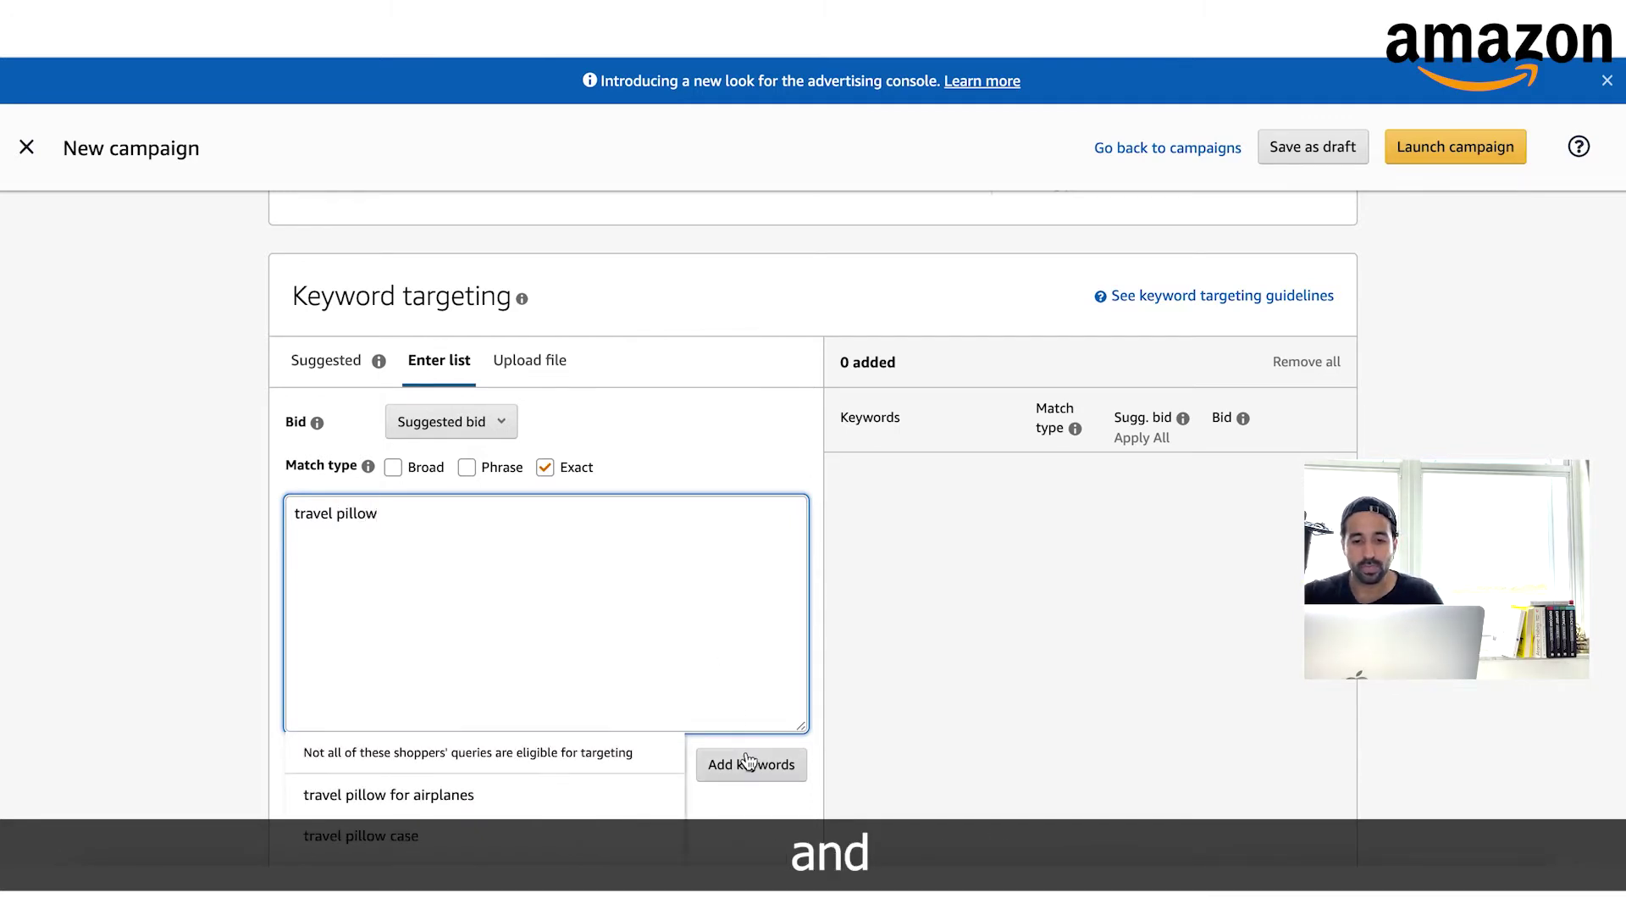
left_click(747, 764)
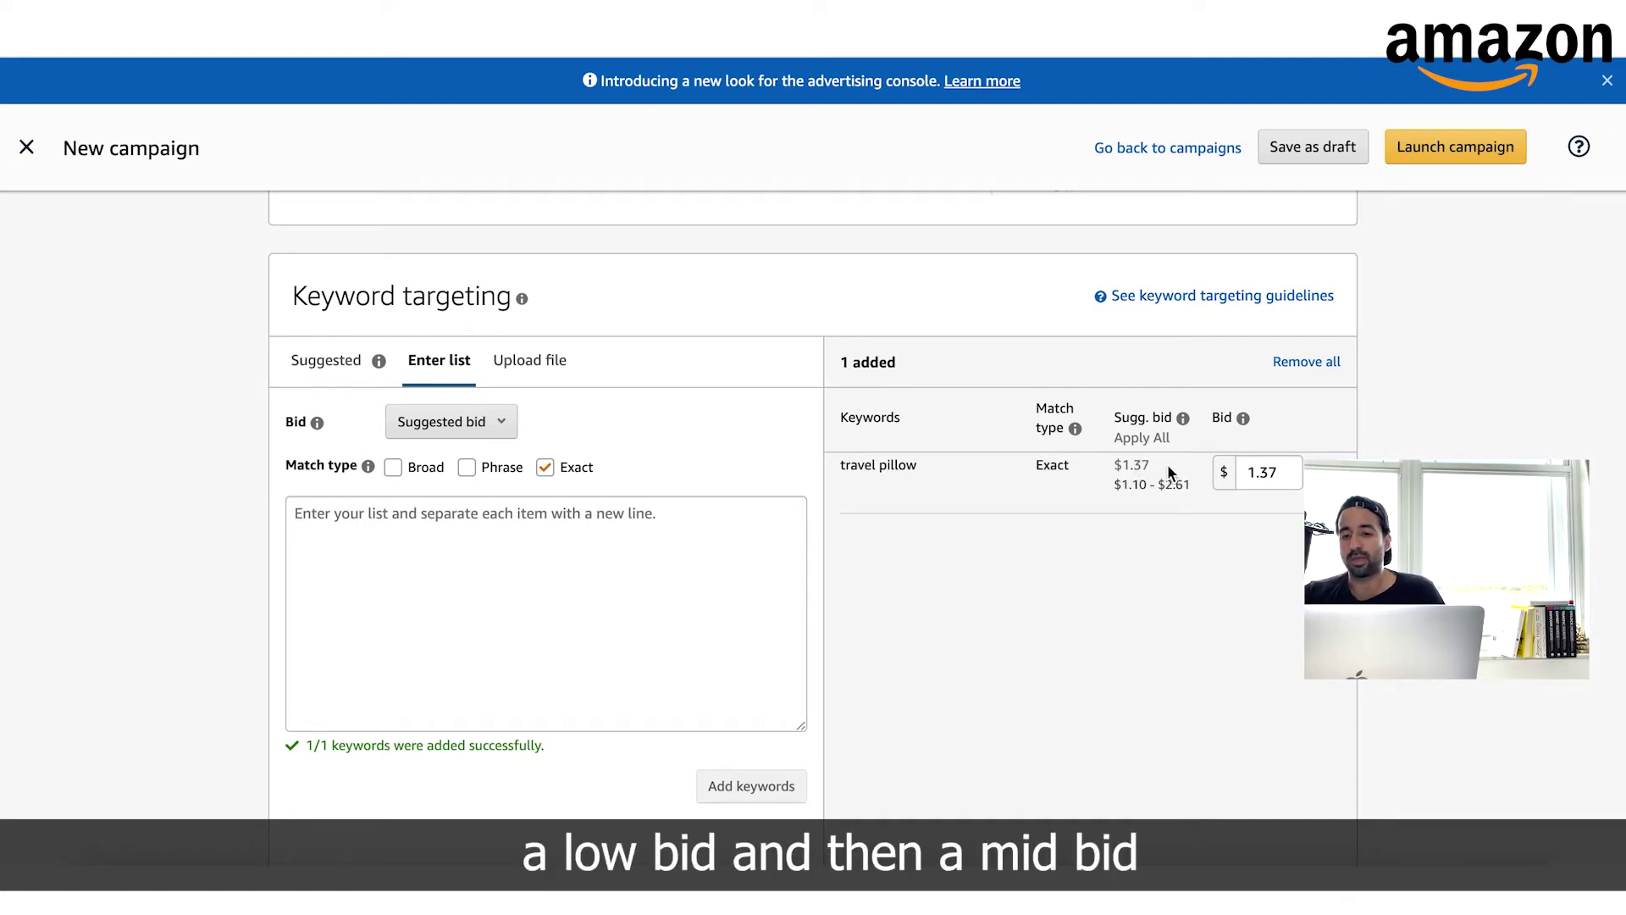
Review the keyword's suggested bid range and compare it with sponsored placements throughout the Amazon store's travel pillow results
left_click_drag(1155, 489, 1112, 462)
left_click(1126, 488)
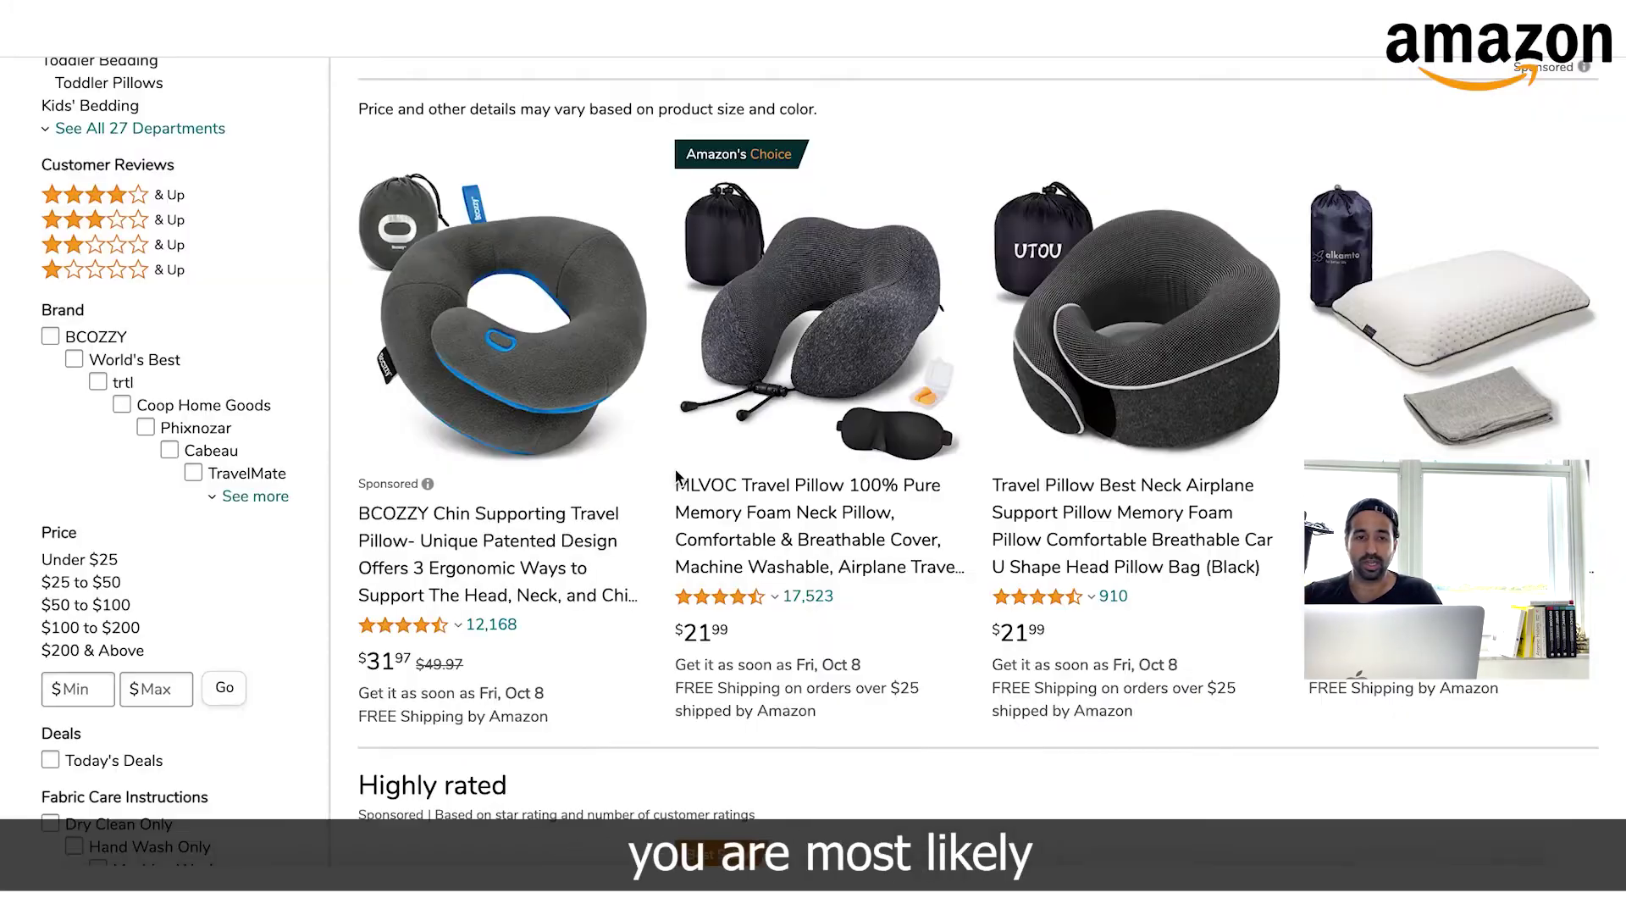
scroll(754, 631, "down", 15)
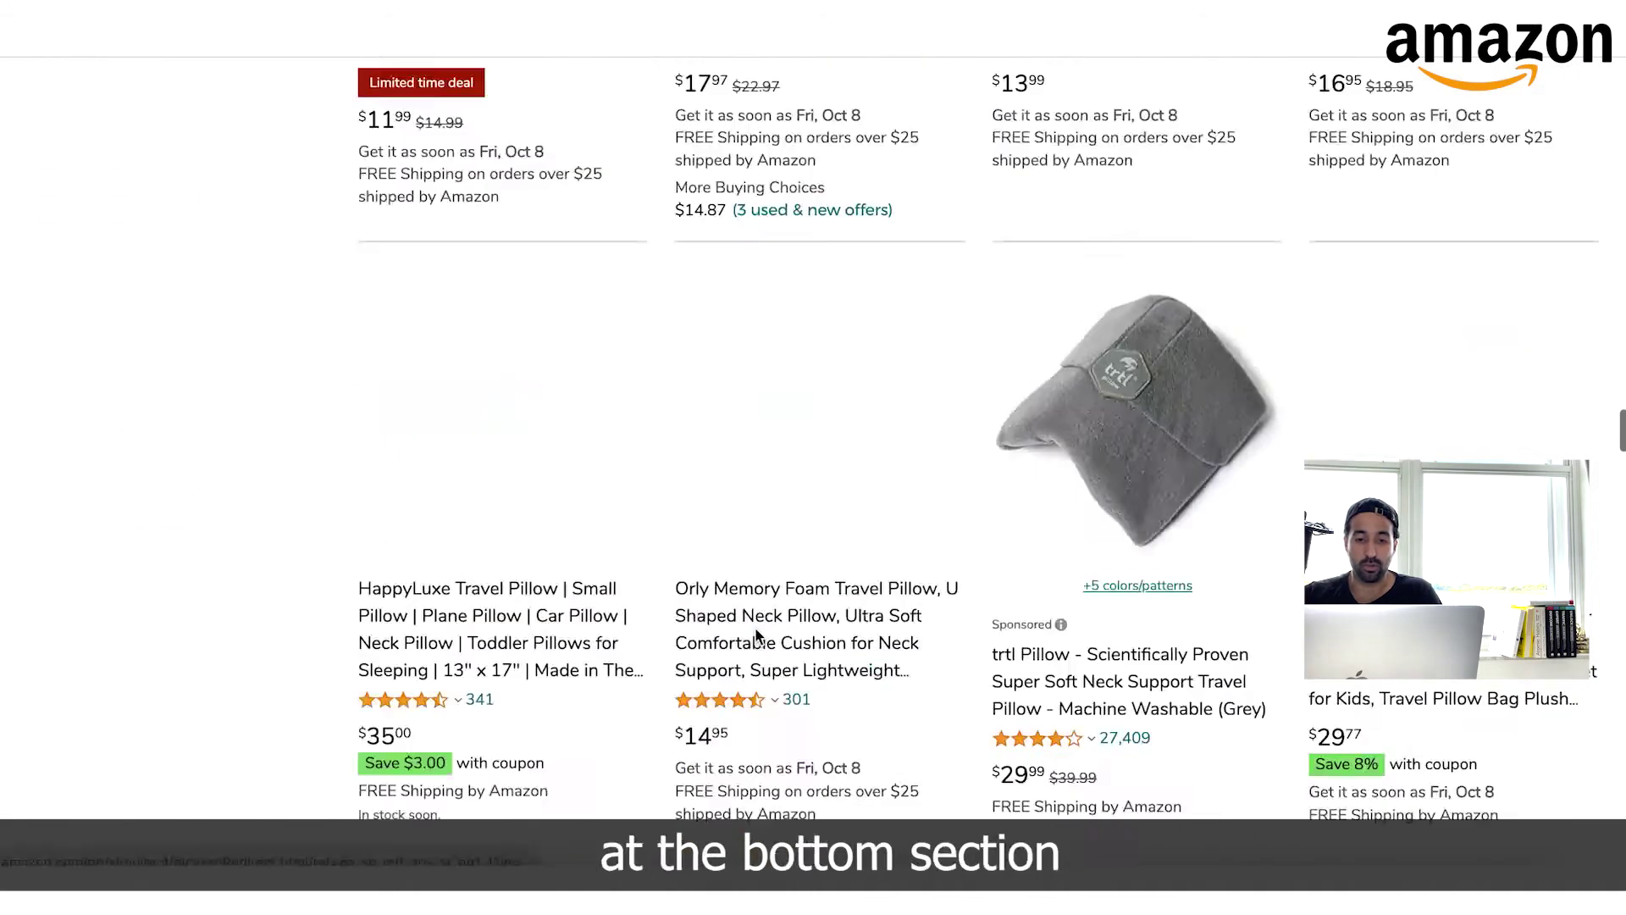
scroll(757, 636, "down", 15)
scroll(755, 627, "up", 5)
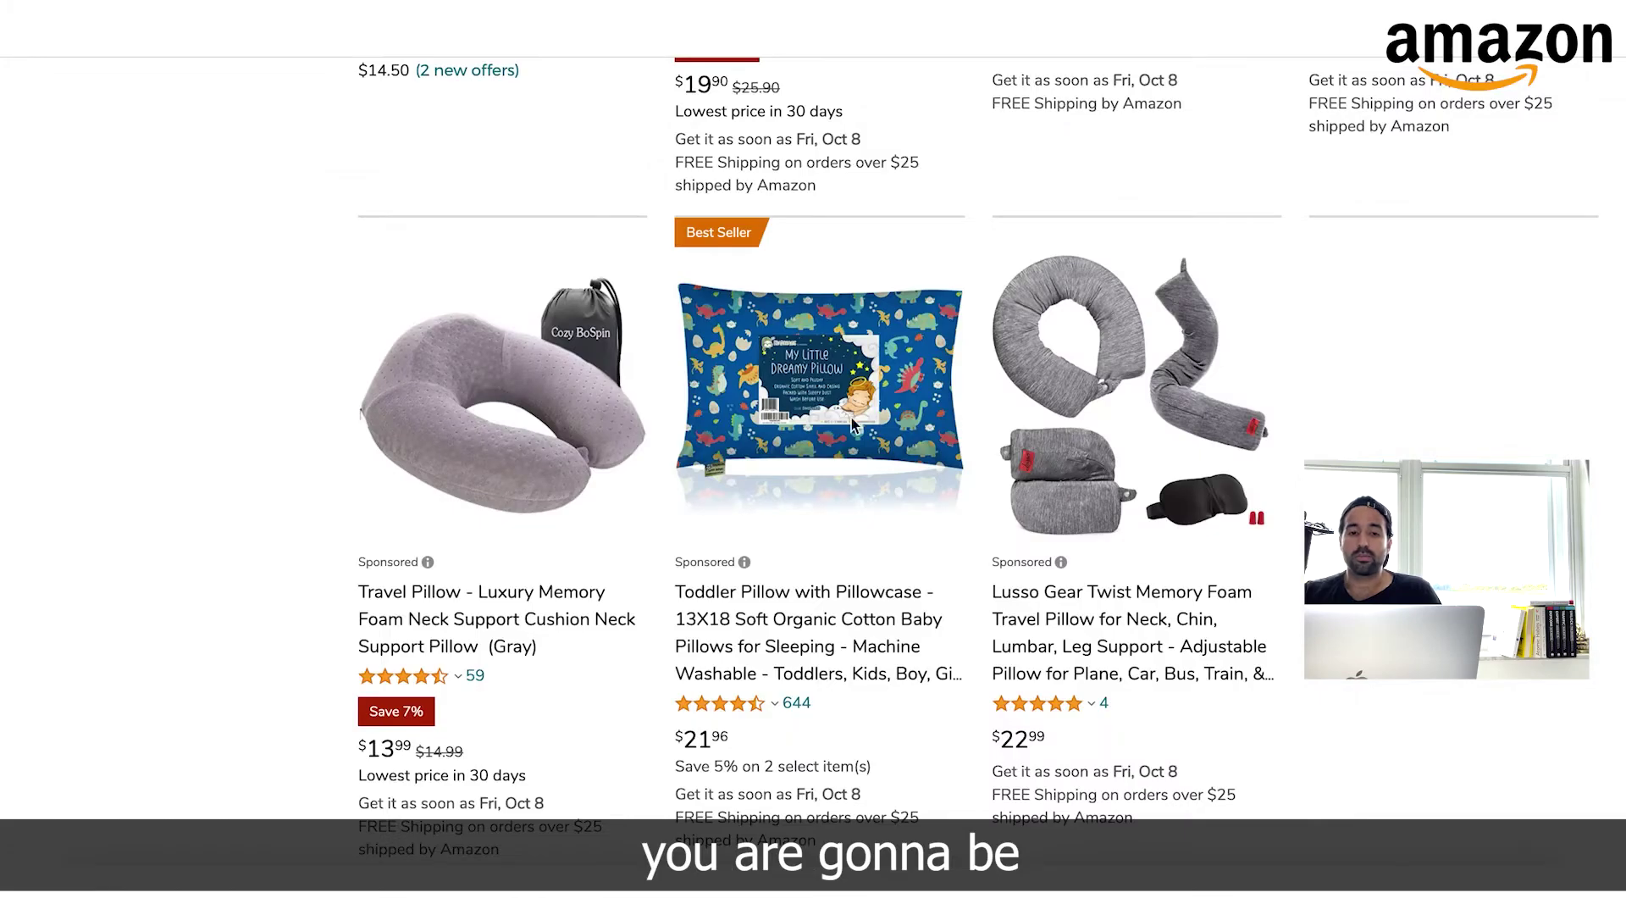
scroll(851, 428, "down", 15)
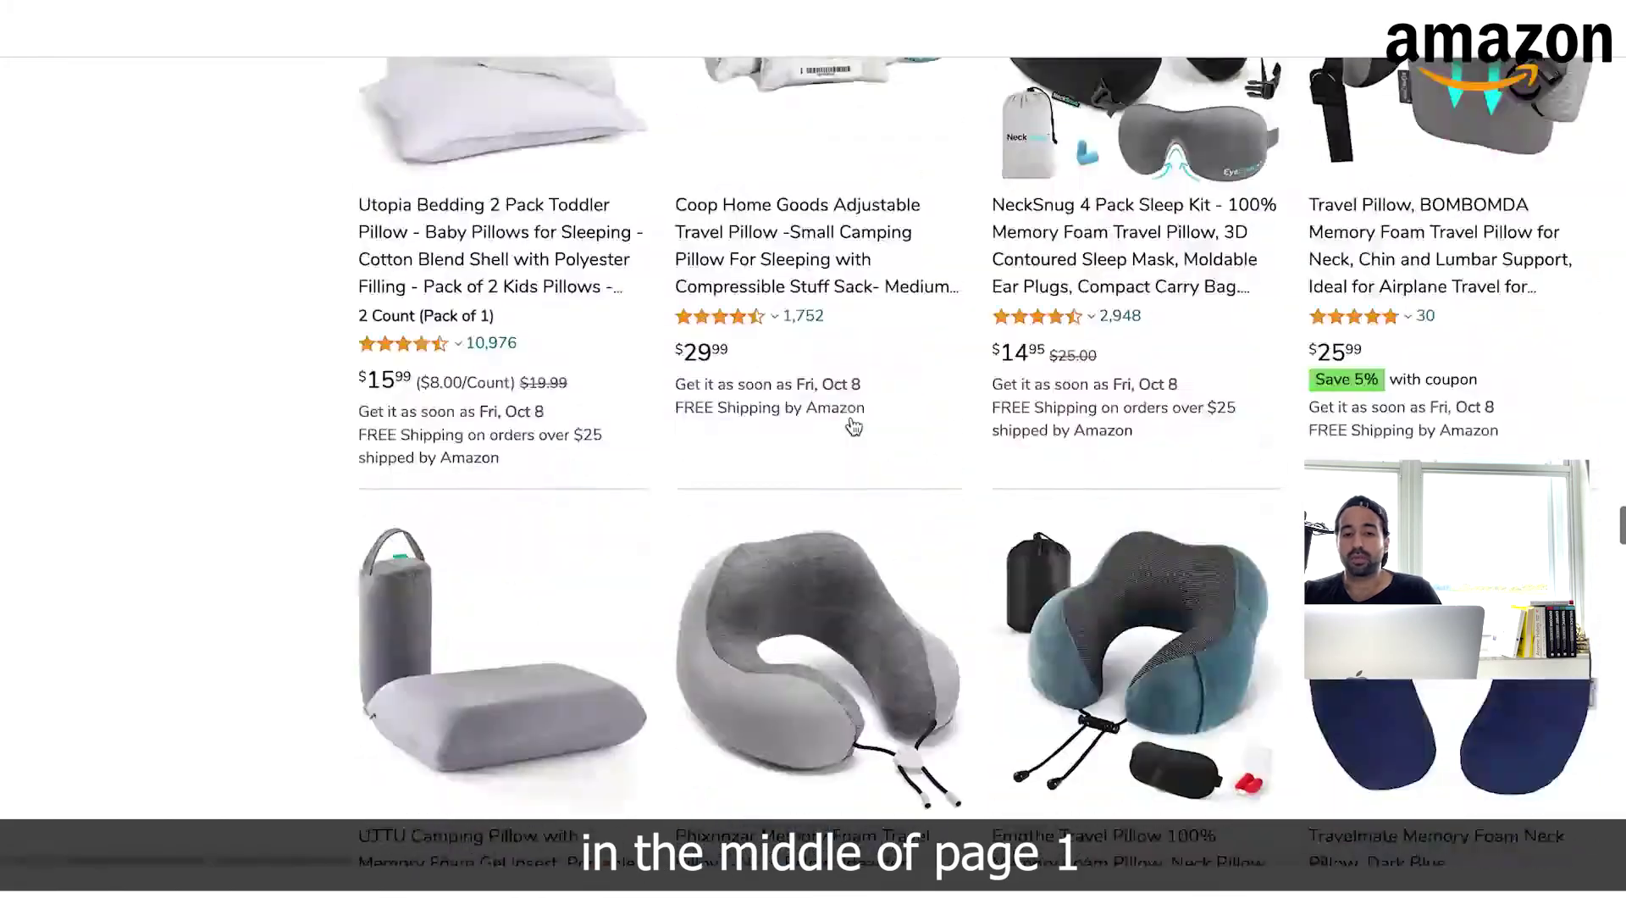
scroll(851, 428, "down", 5)
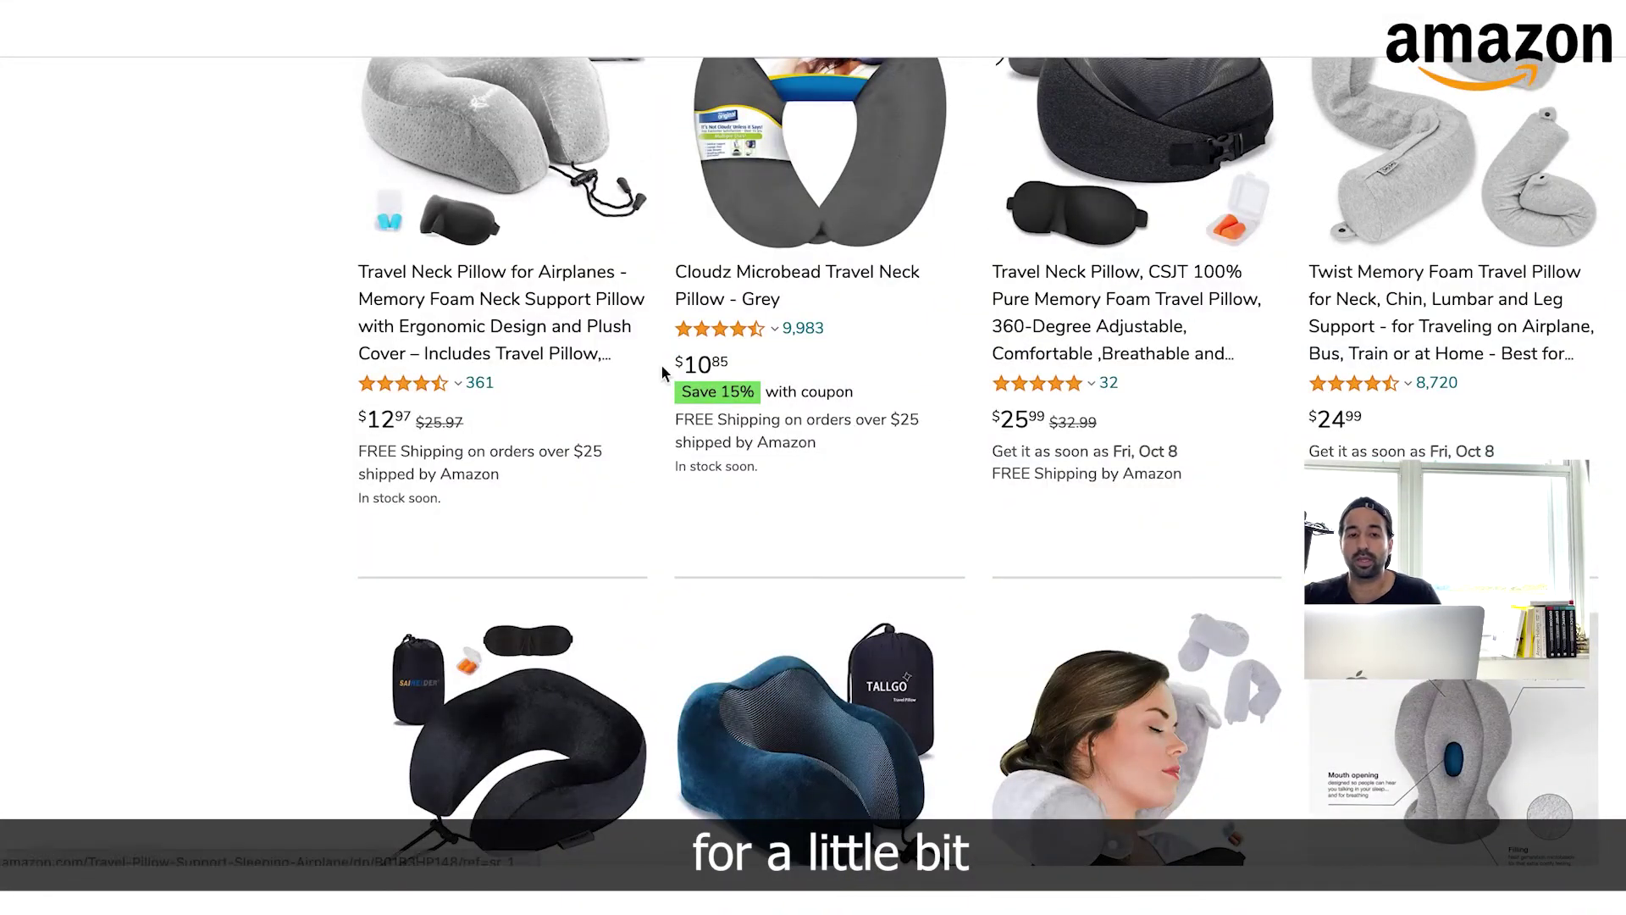
scroll(599, 280, "up", 5)
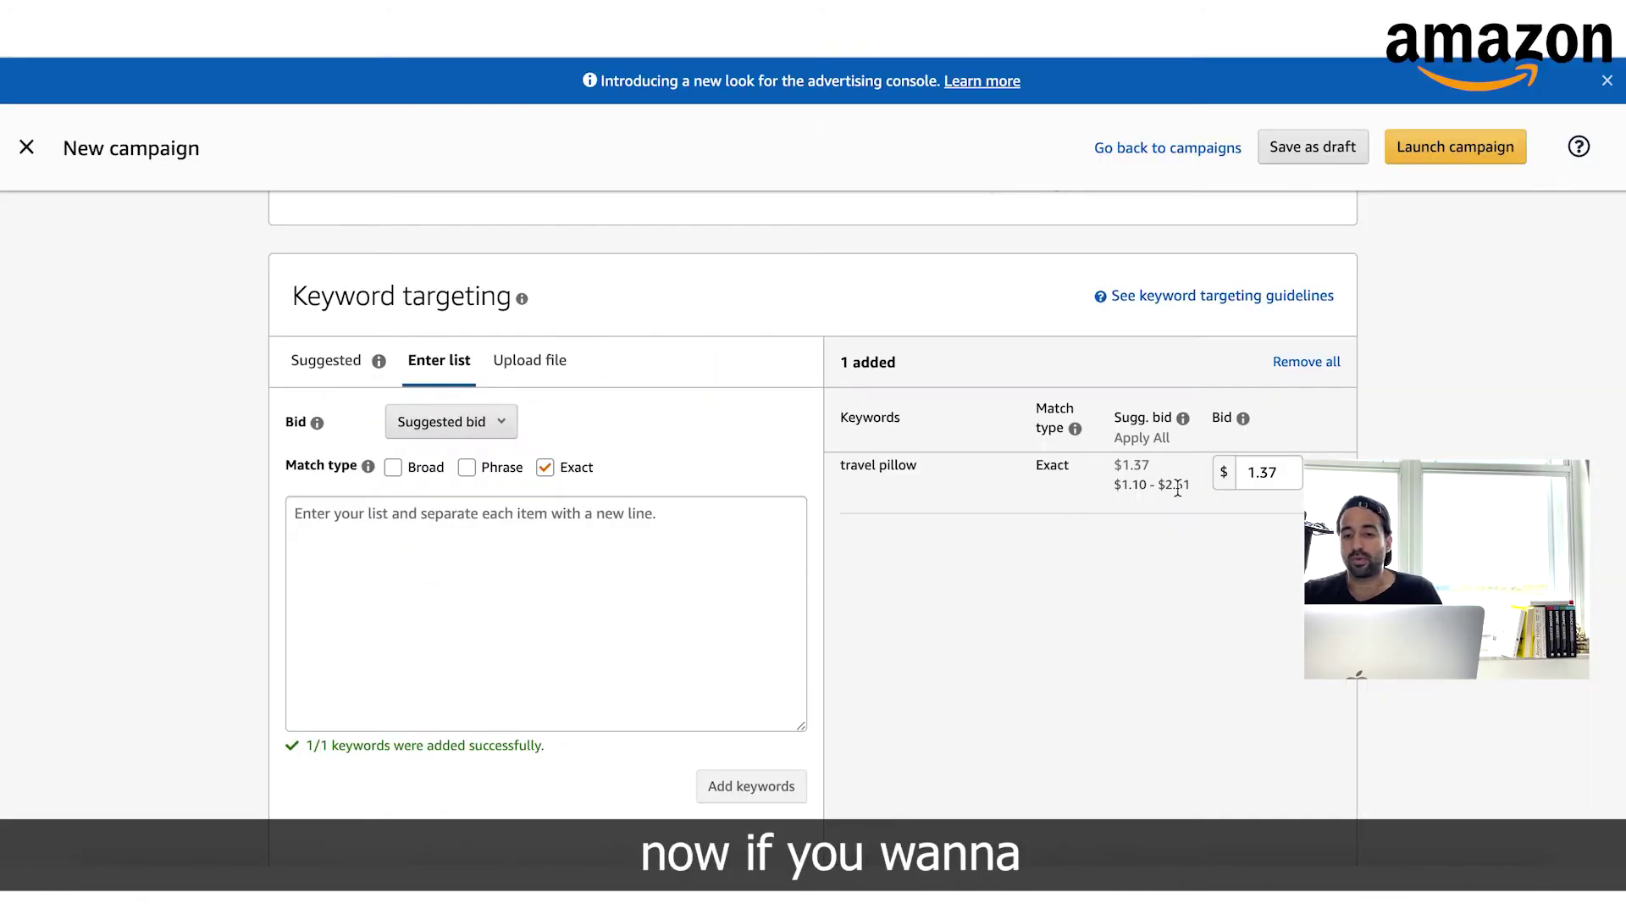
left_click_drag(1172, 483, 1213, 496)
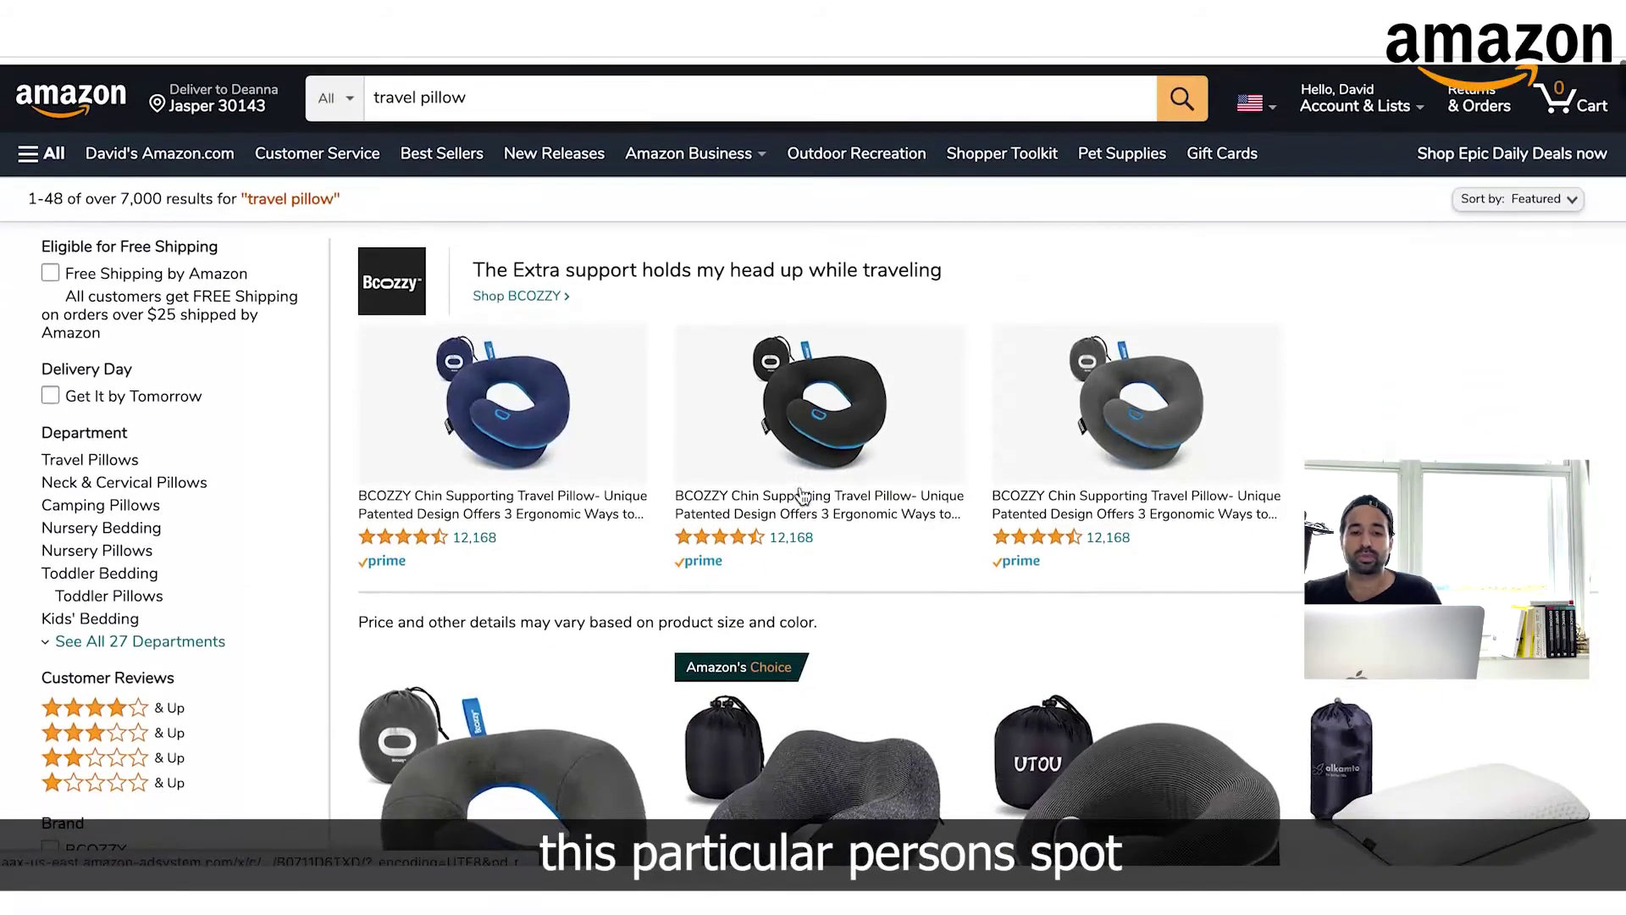
scroll(617, 456, "down", 5)
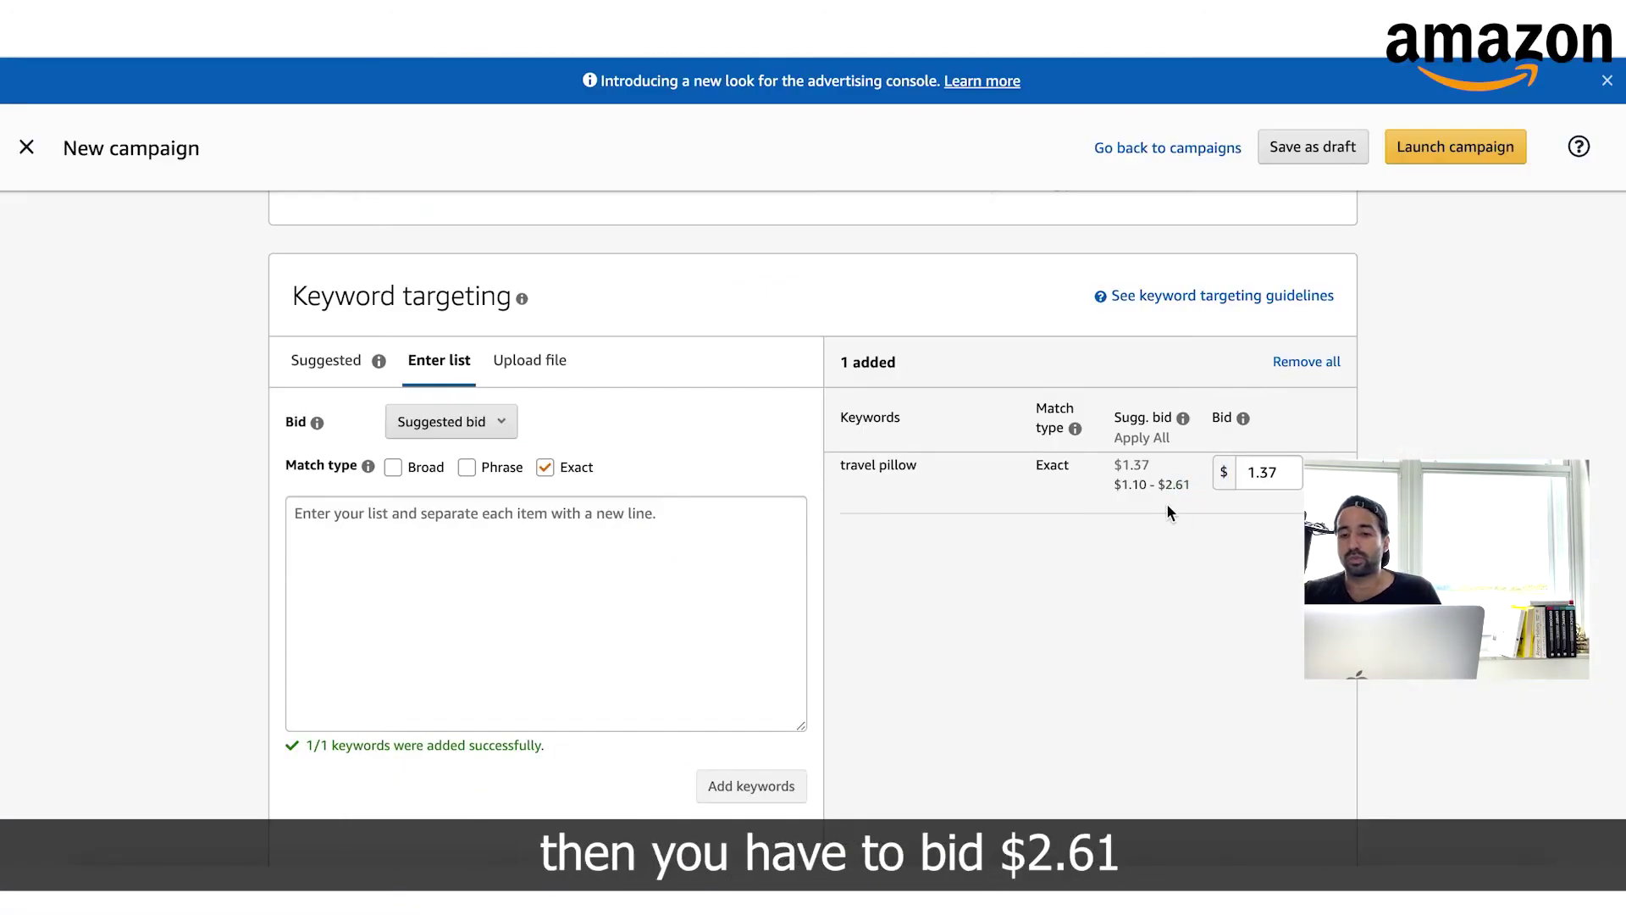
In the campaign form, set the bid for the exact keyword "travel pillow" to $2.61
left_click_drag(1279, 473, 1186, 462)
type("2.61")
left_click(1129, 628)
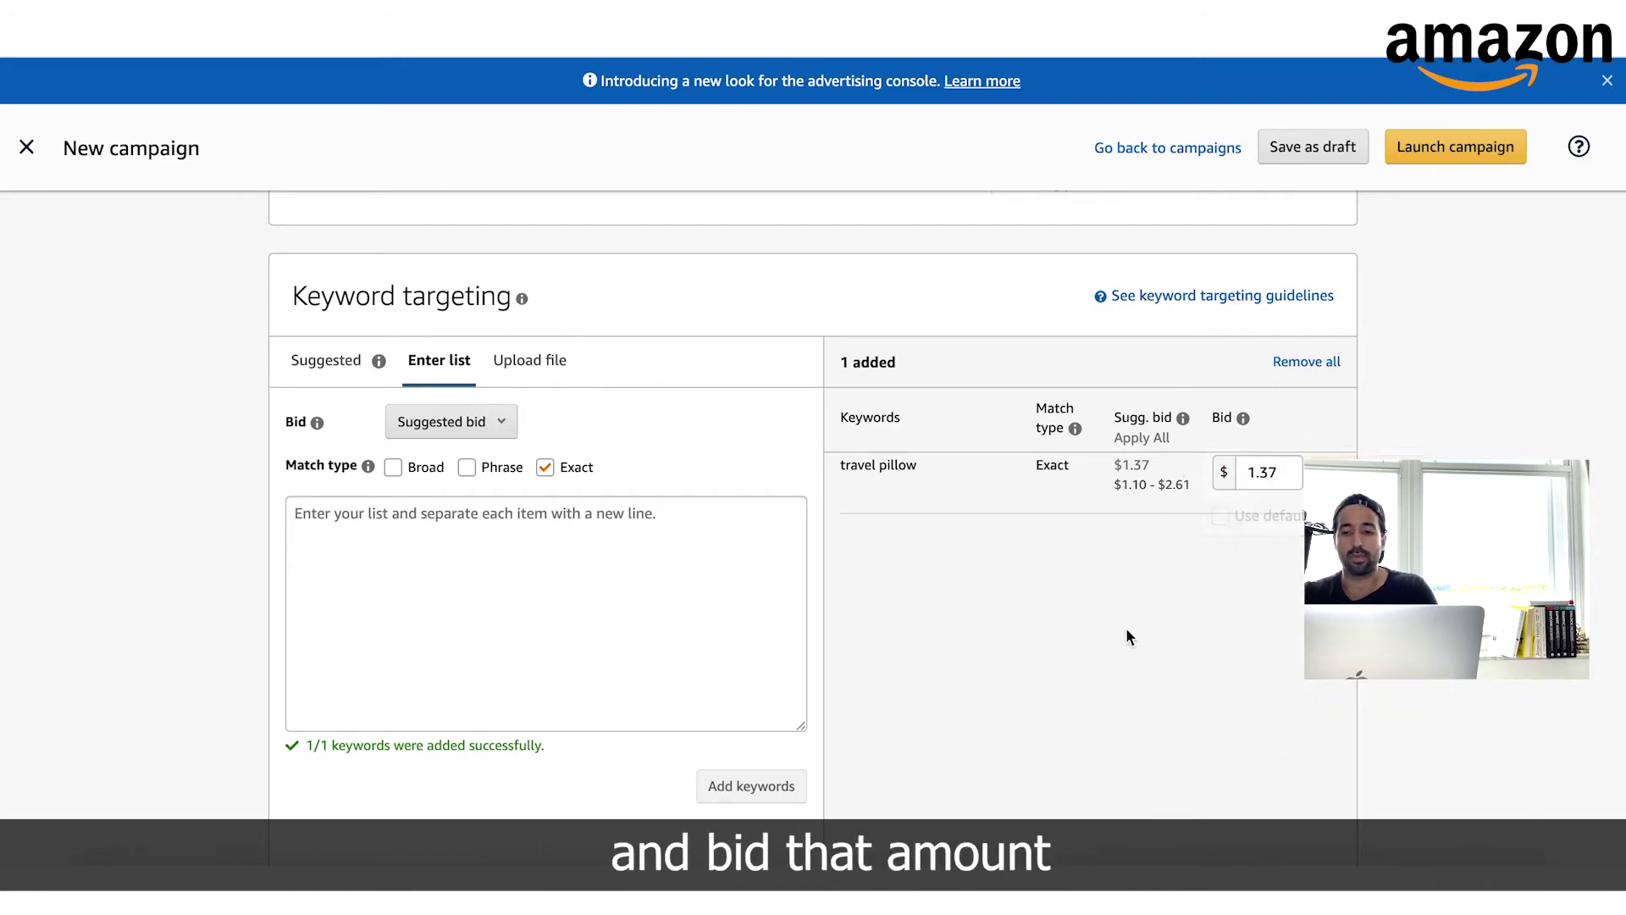
left_click_drag(1289, 474, 1195, 447)
left_click(1268, 473)
type("2.61")
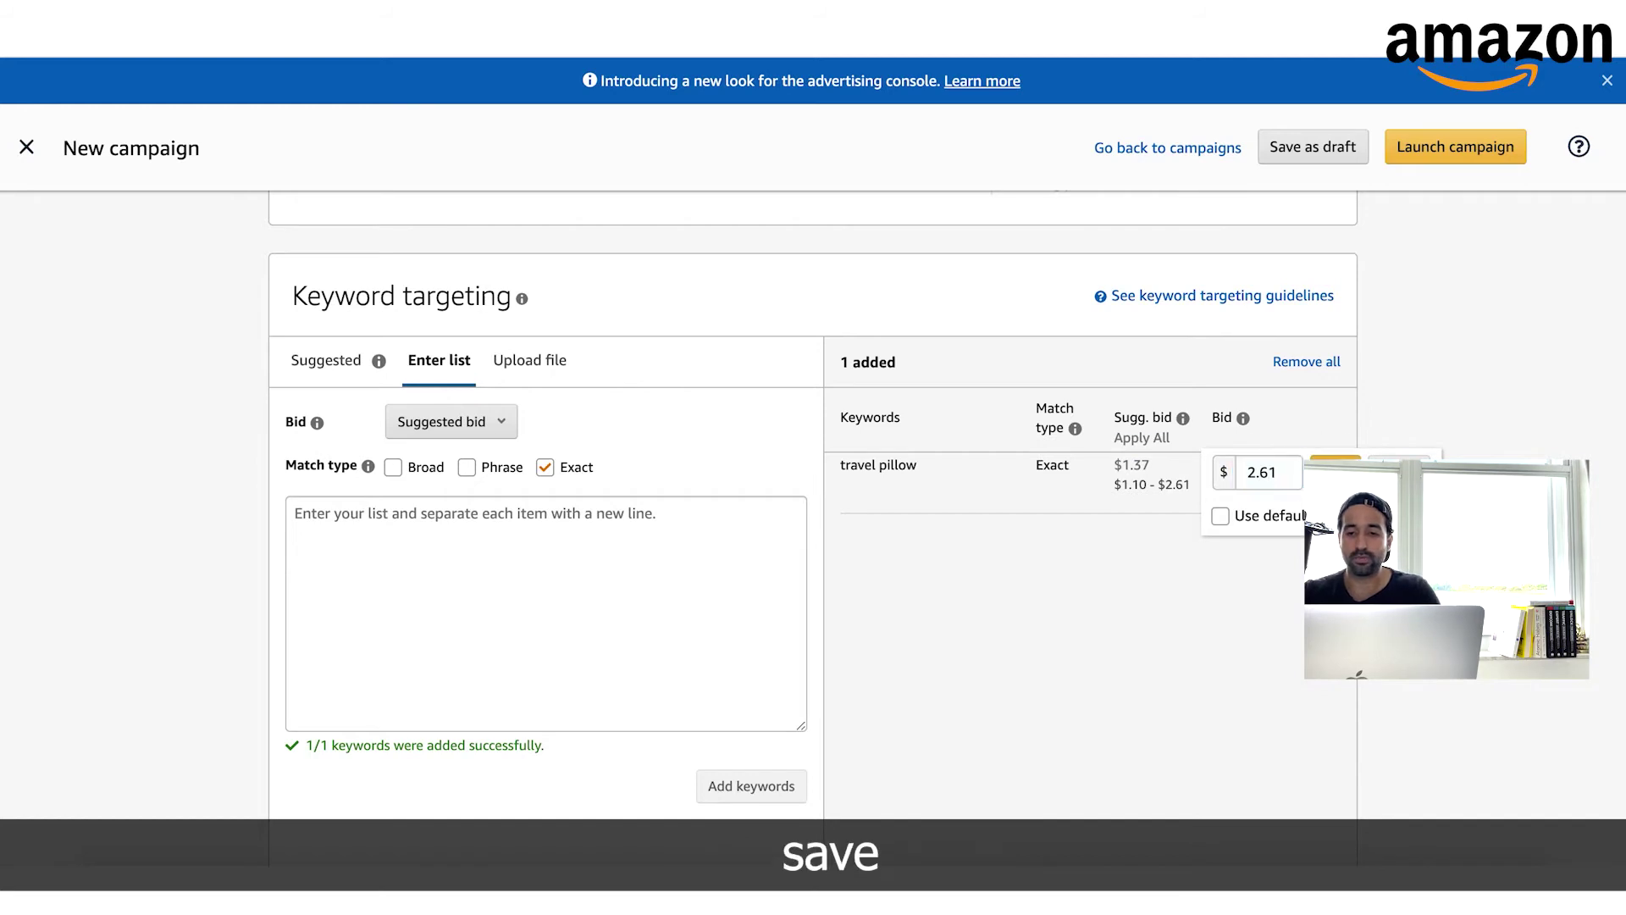
left_click(1175, 578)
Switch to the Amazon store's travel pillow results and examine the sponsored spots at the head of the page
scroll(1177, 590, "down", 6)
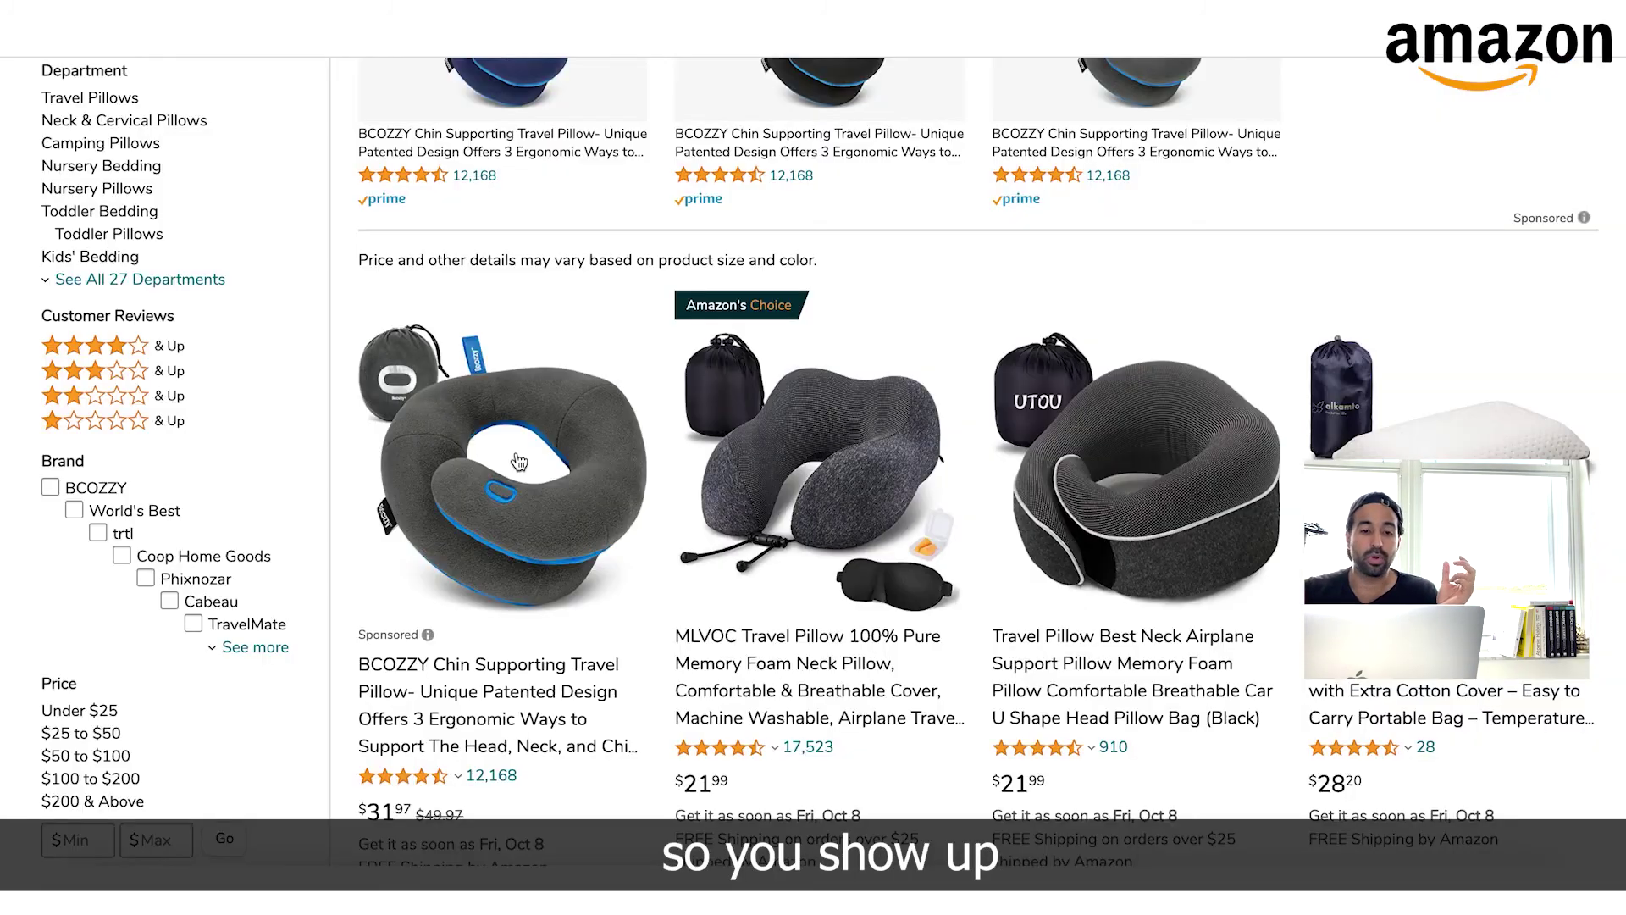
scroll(518, 463, "up", 3)
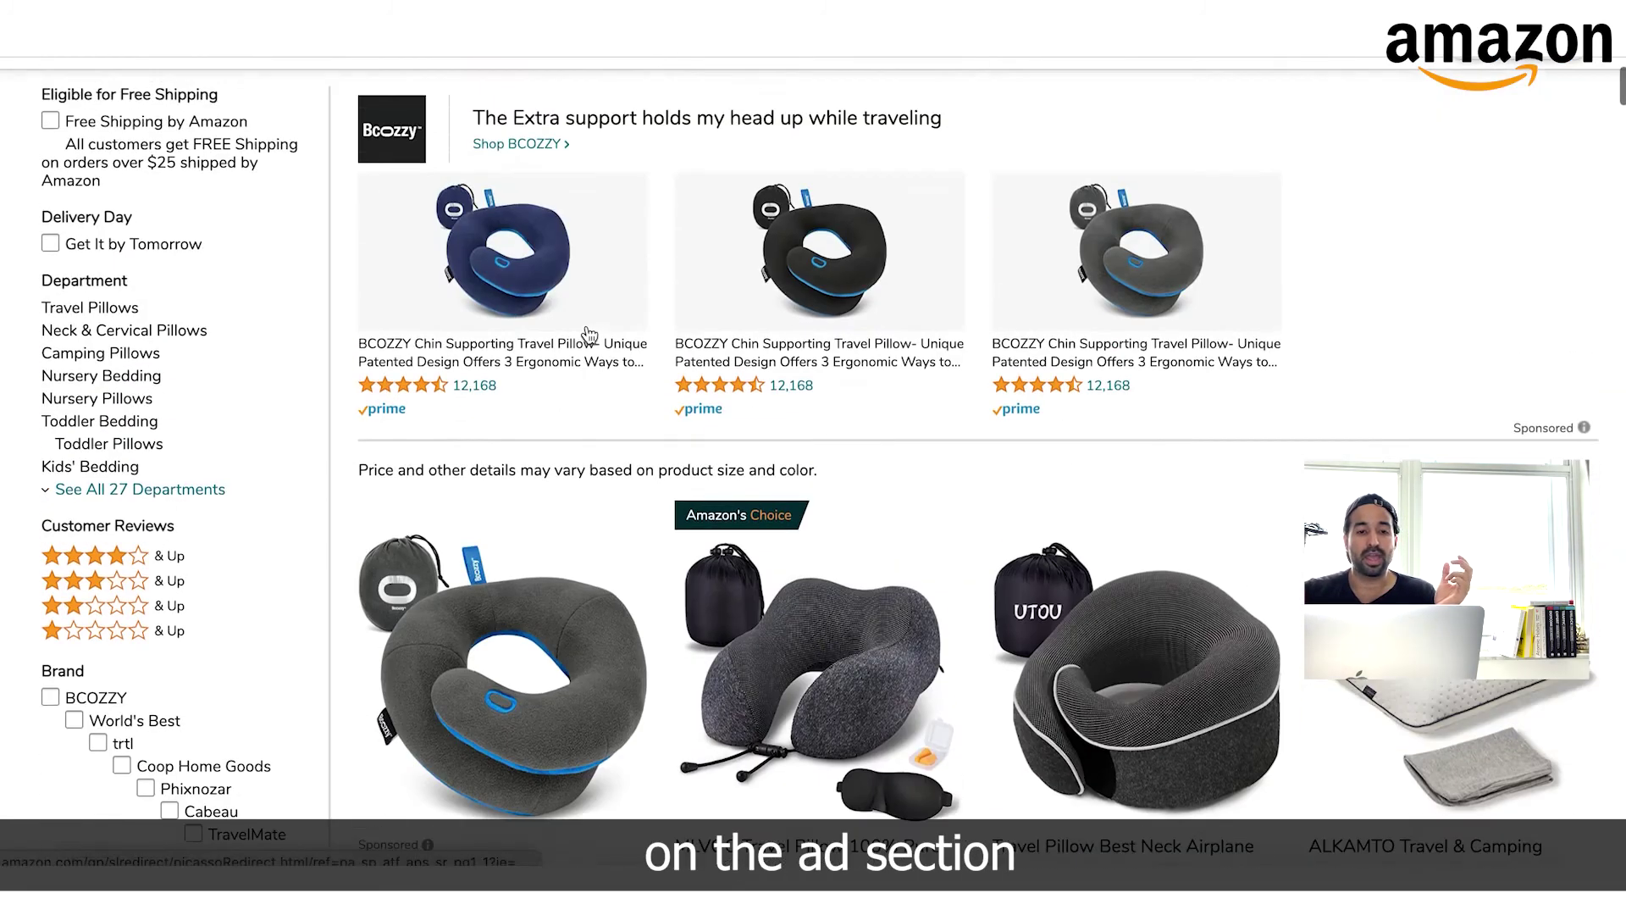
scroll(519, 463, "down", 2)
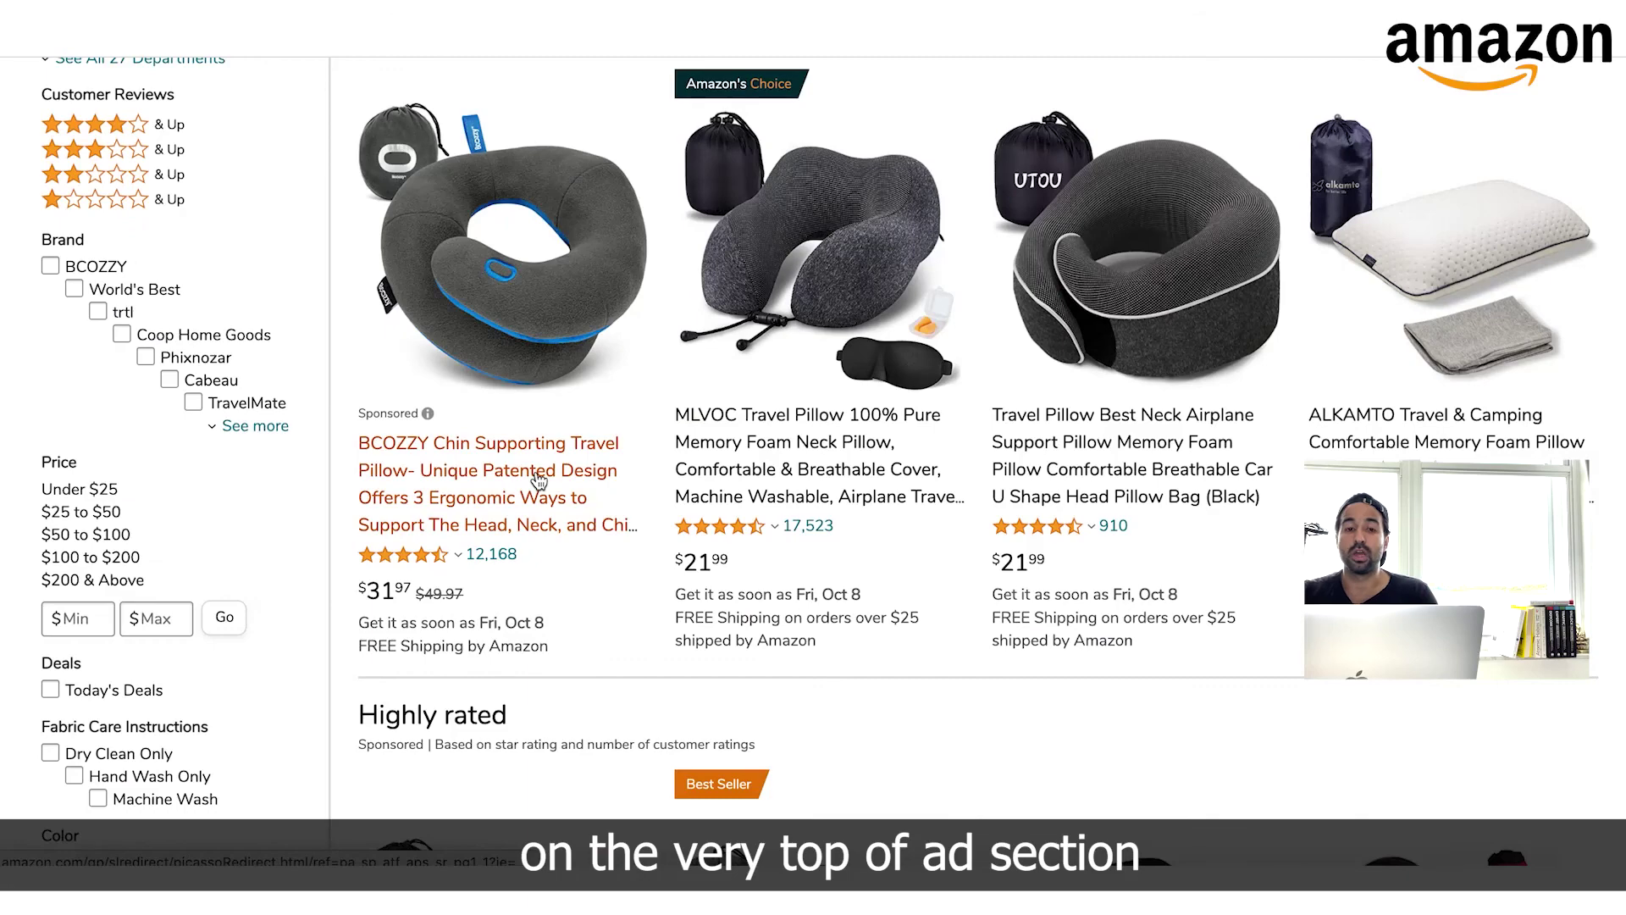
scroll(538, 481, "up", 7)
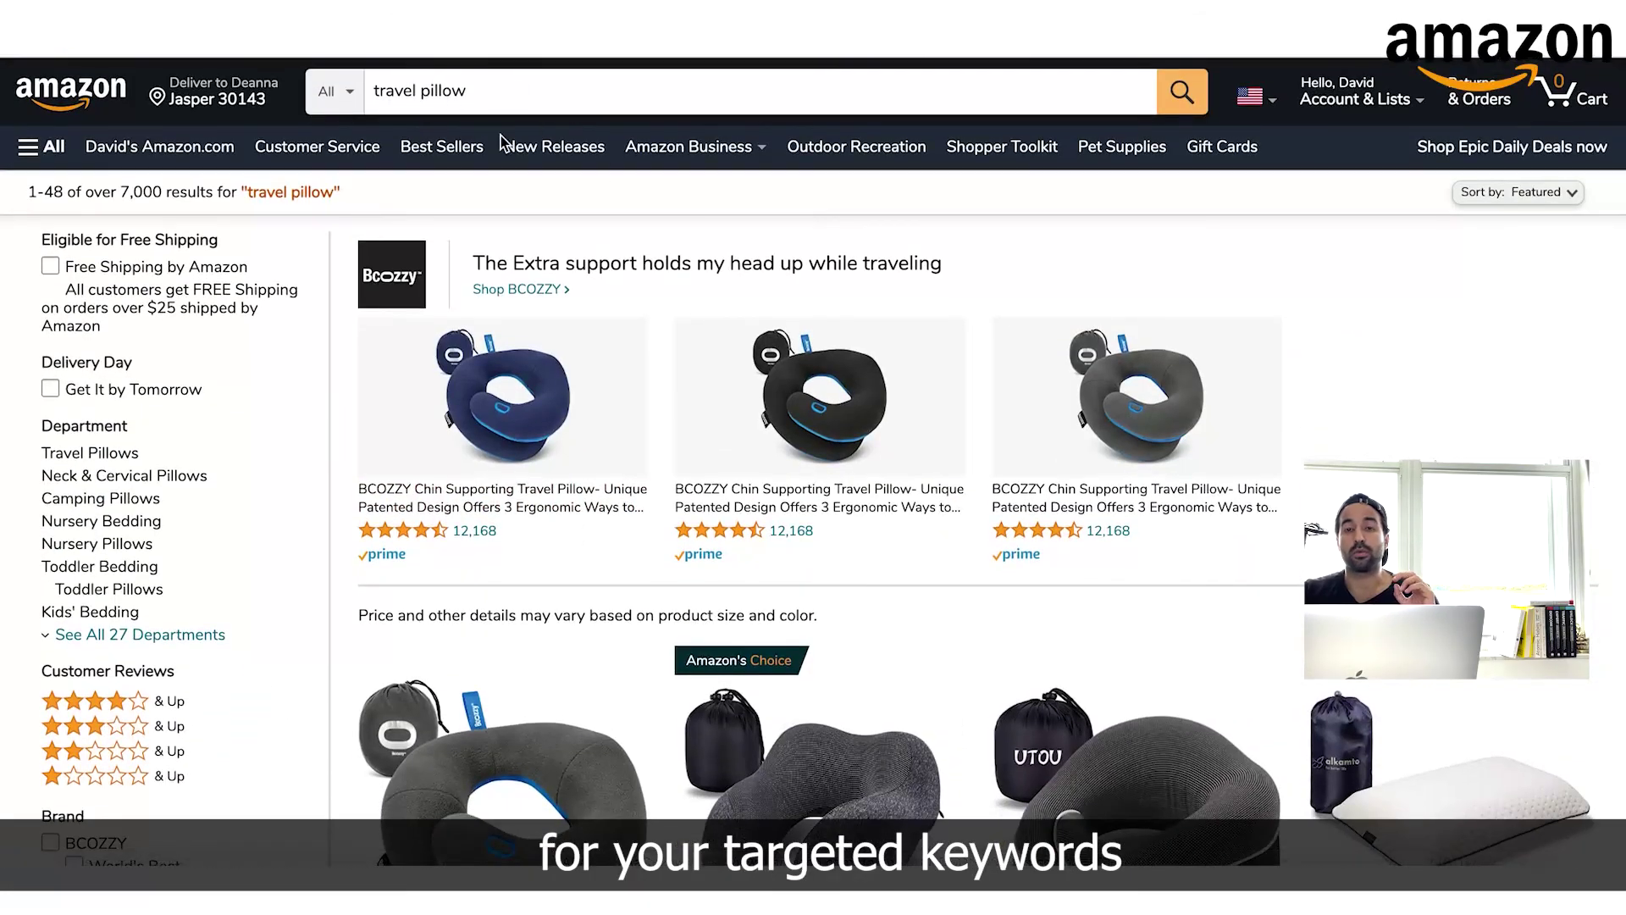